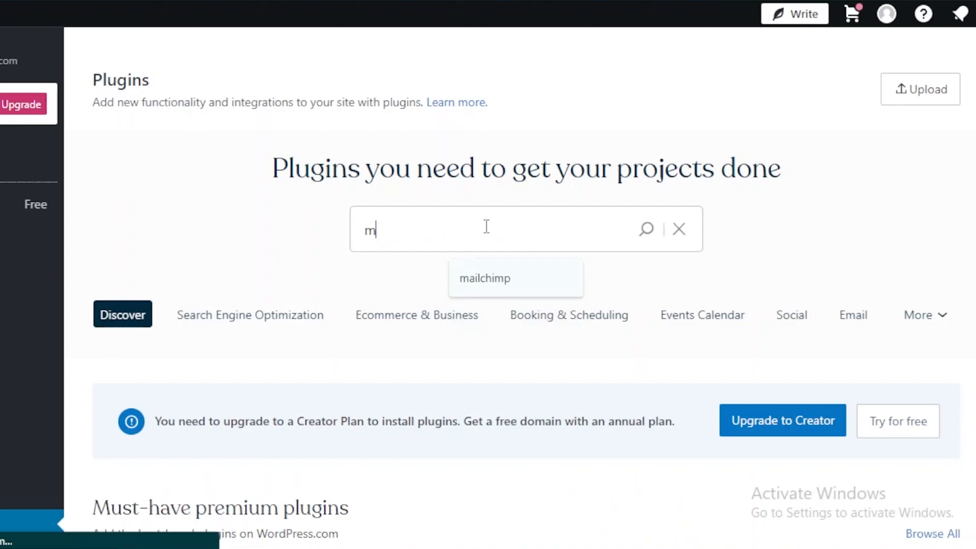
Search the plugins for mailchimp and review the details page of Mailchimp for WooCommerce
{"action": "left_click", "coordinate": [508, 280]}
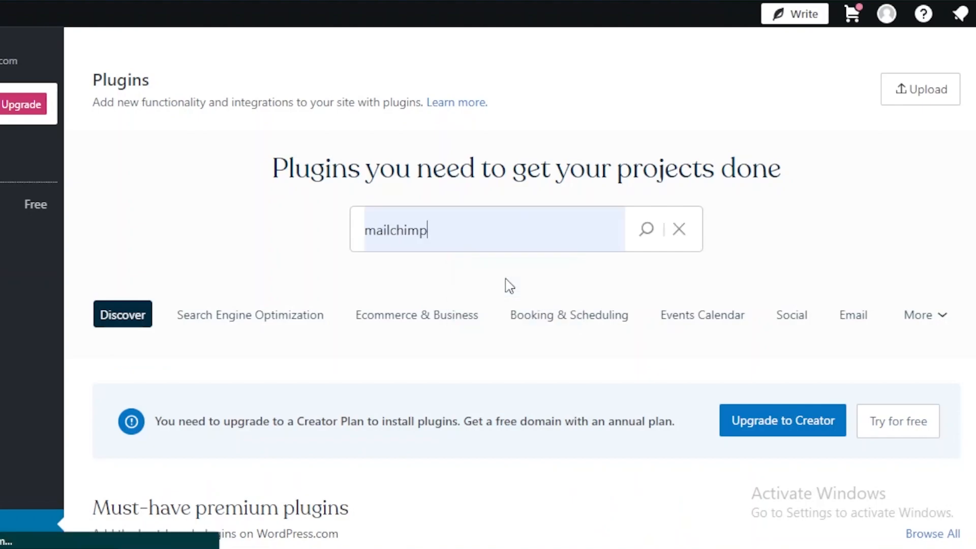
{"action": "left_click", "coordinate": [646, 229]}
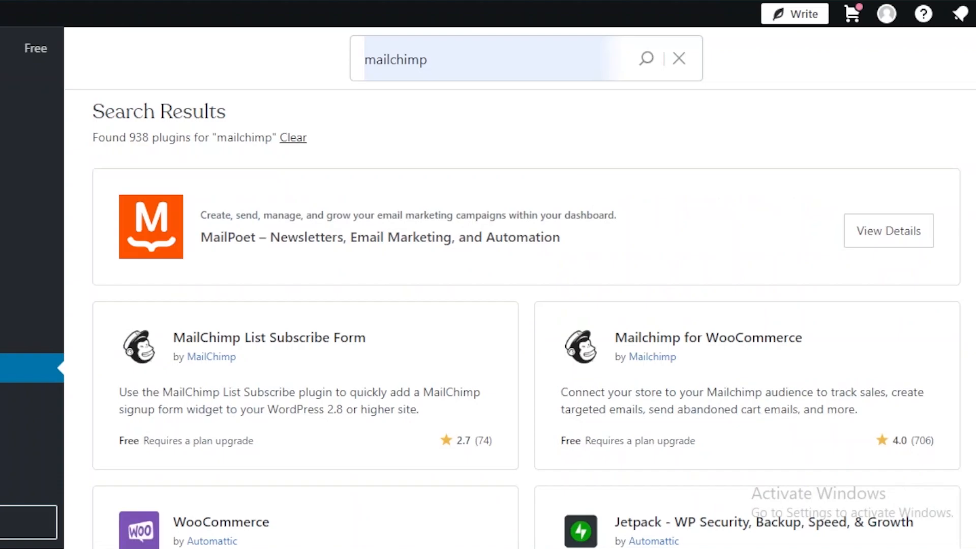
{"action": "left_click", "coordinate": [753, 345]}
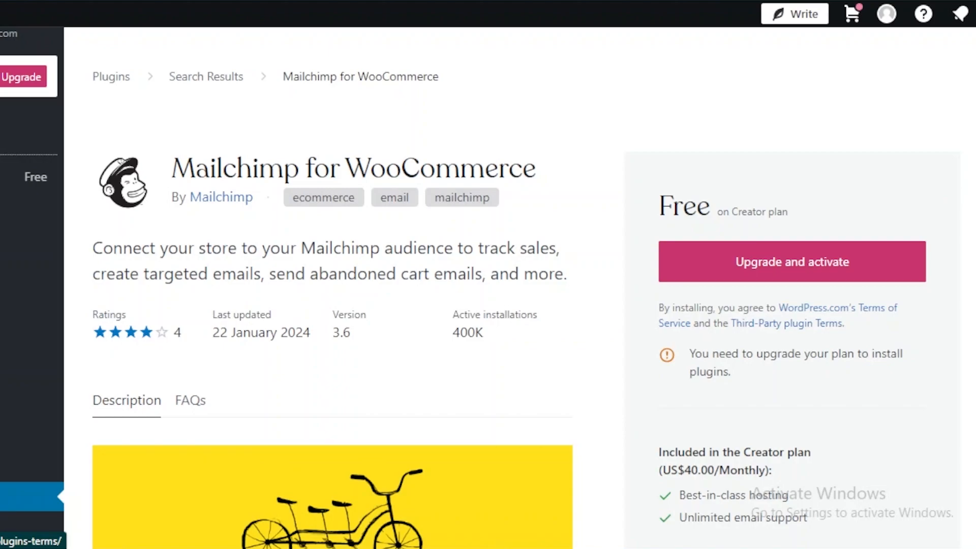
{"action": "scroll", "coordinate": [488, 305], "scroll_direction": "down", "scroll_amount": 3}
{"action": "scroll", "coordinate": [488, 305], "scroll_direction": "up", "scroll_amount": 1}
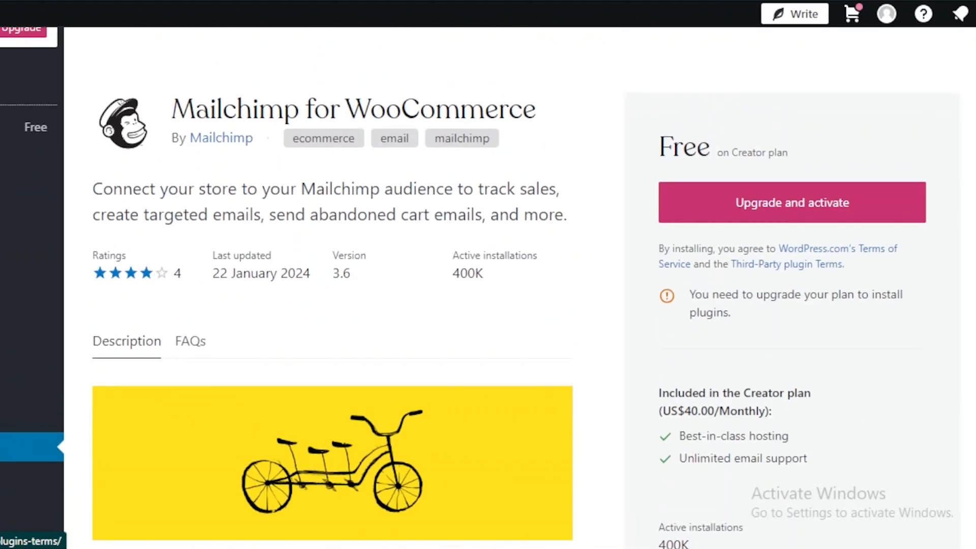
{"action": "scroll", "coordinate": [758, 305], "scroll_direction": "up", "scroll_amount": 1}
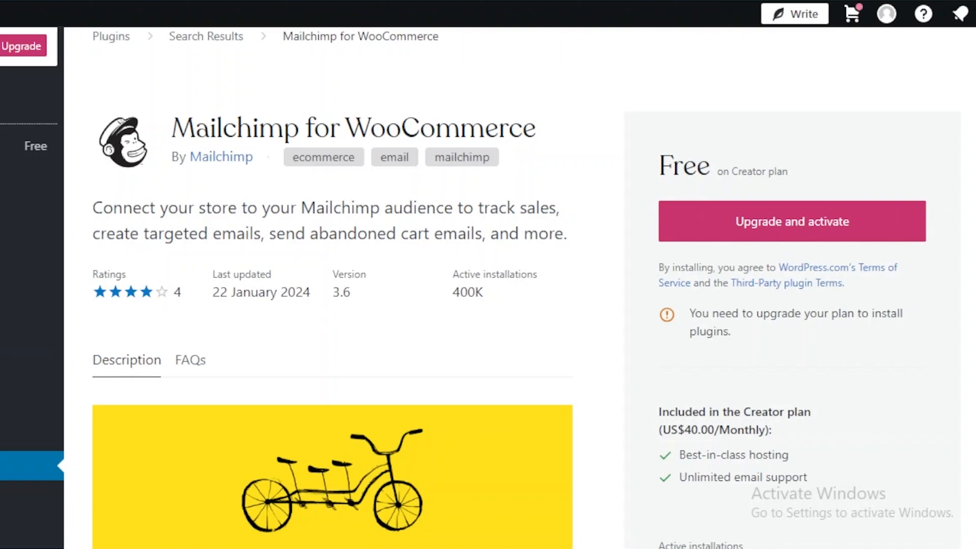
{"action": "scroll", "coordinate": [480, 289], "scroll_direction": "down", "scroll_amount": 3}
{"action": "scroll", "coordinate": [480, 296], "scroll_direction": "down", "scroll_amount": 1}
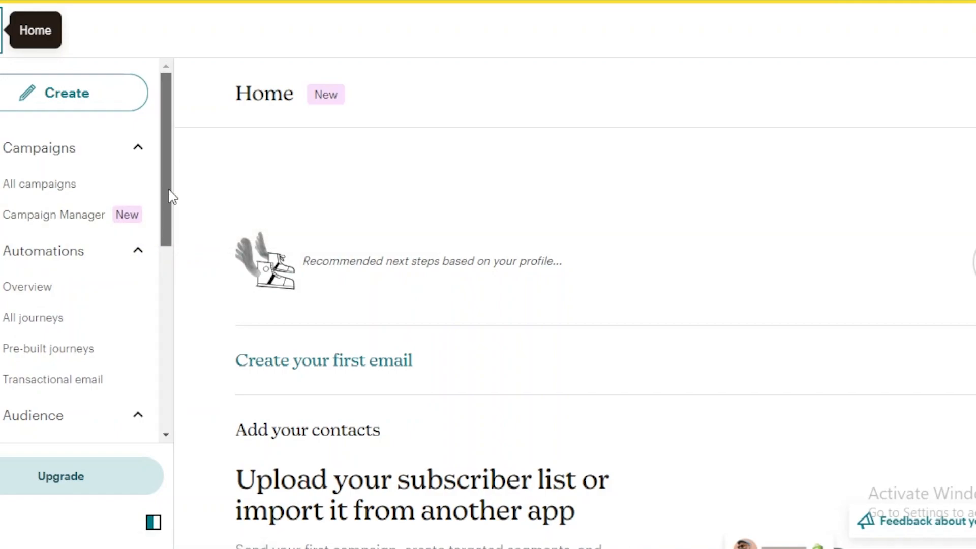
In Mailchimp, open the list of all campaigns and look through it
{"action": "left_click_drag", "start_coordinate": [171, 196], "coordinate": [175, 166]}
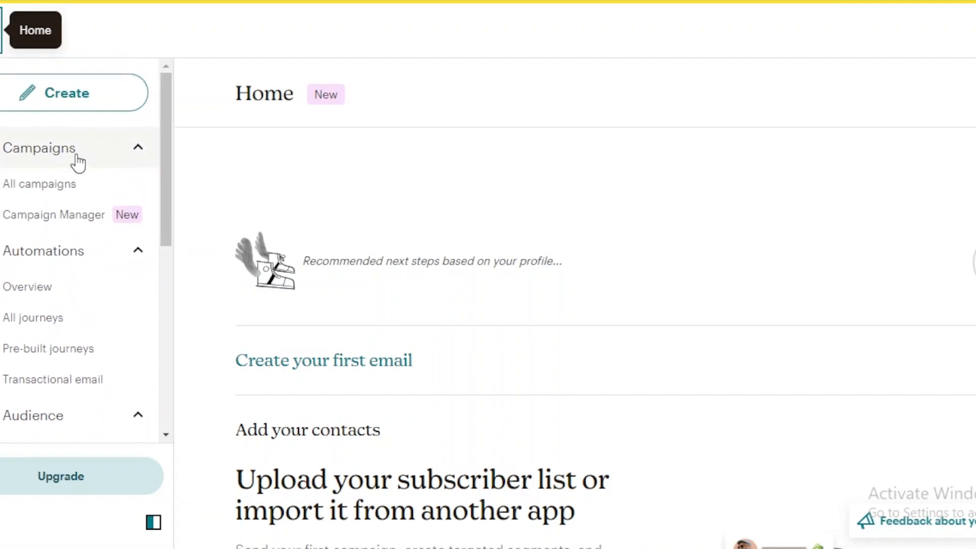
{"action": "left_click", "coordinate": [66, 189]}
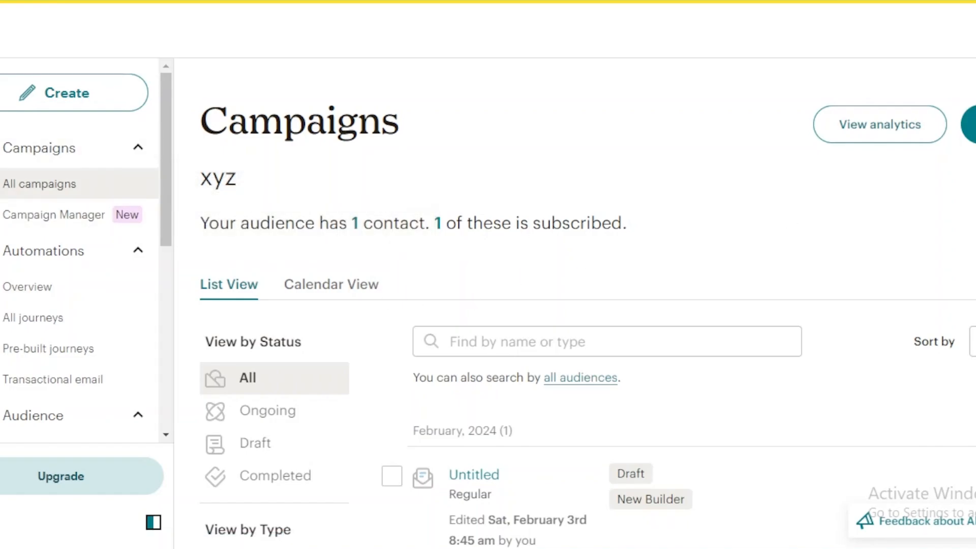
{"action": "scroll", "coordinate": [574, 305], "scroll_direction": "down", "scroll_amount": 3}
{"action": "scroll", "coordinate": [575, 305], "scroll_direction": "up", "scroll_amount": 3}
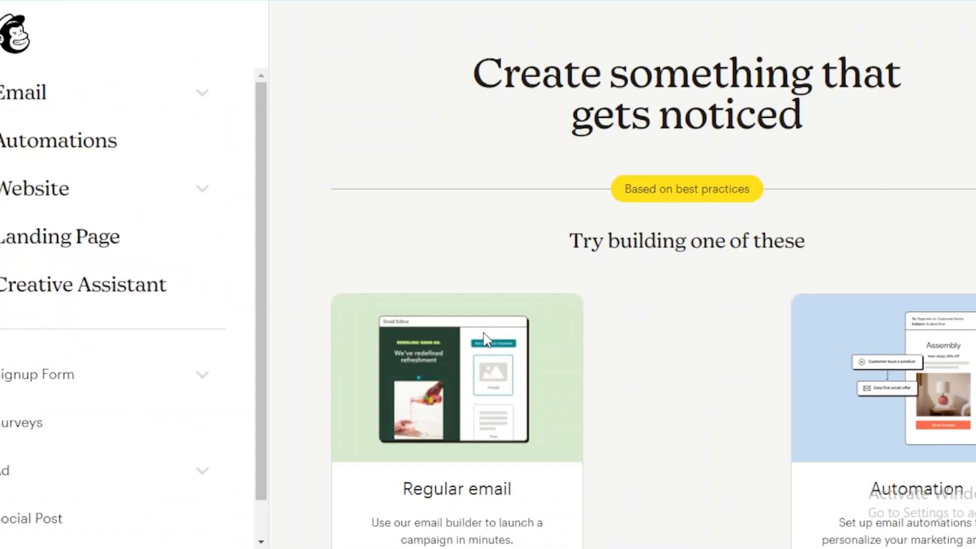
Look through the suggested campaign types and start designing a regular email
{"action": "scroll", "coordinate": [651, 305], "scroll_direction": "down", "scroll_amount": 3}
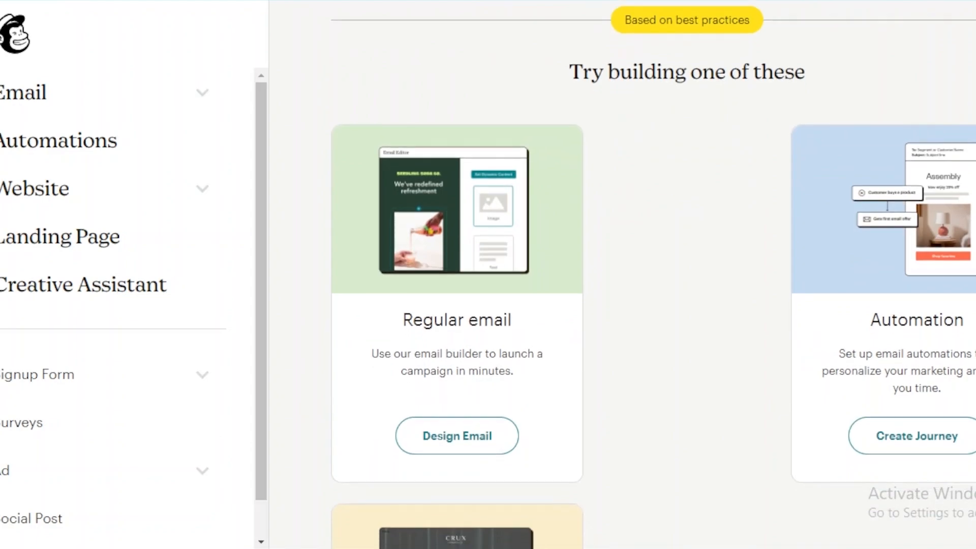
{"action": "scroll", "coordinate": [813, 307], "scroll_direction": "down", "scroll_amount": 1}
{"action": "scroll", "coordinate": [813, 307], "scroll_direction": "down", "scroll_amount": 4}
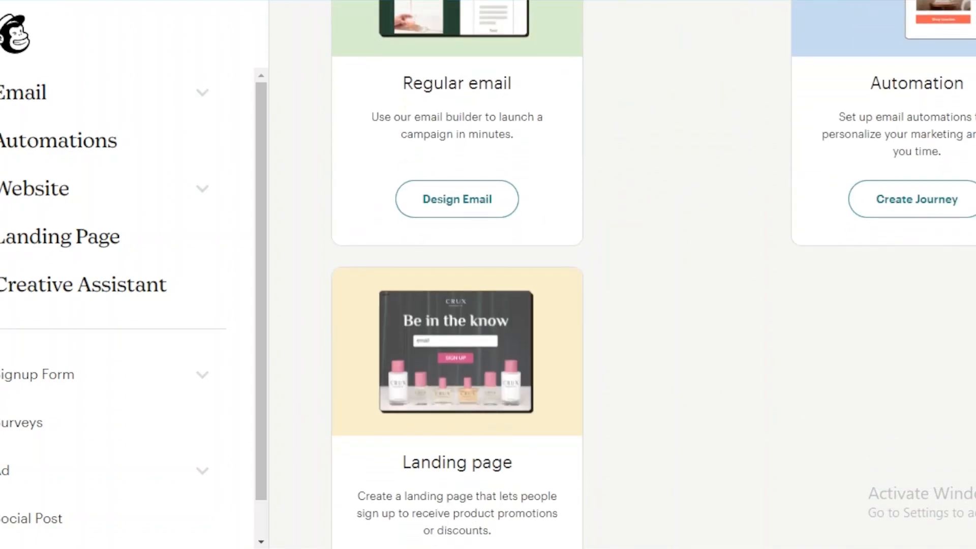
{"action": "scroll", "coordinate": [651, 321], "scroll_direction": "up", "scroll_amount": 4}
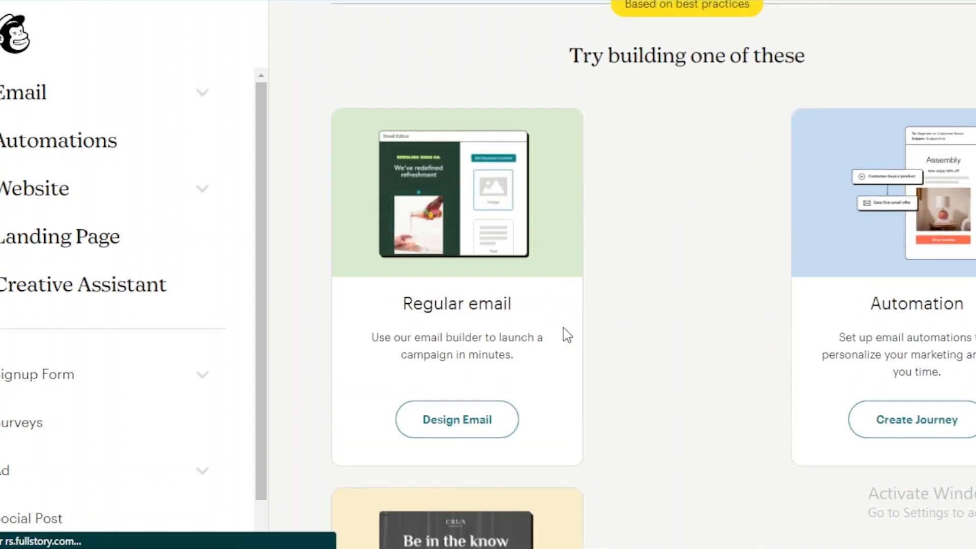
{"action": "left_click", "coordinate": [451, 430]}
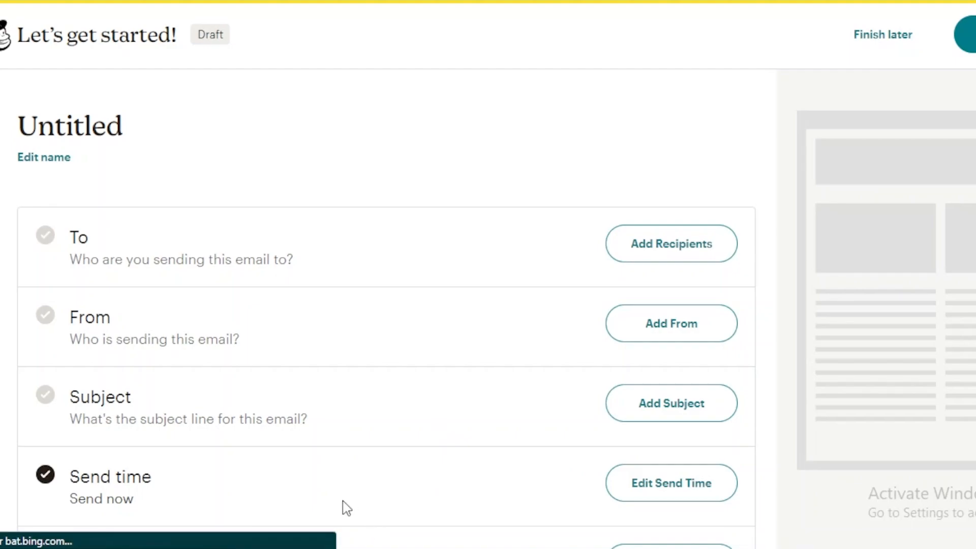
Examine the draft email's setup checklist, covering recipients, sender, subject, send time and content, plus its sharing options
{"action": "scroll", "coordinate": [387, 326], "scroll_direction": "down", "scroll_amount": 2}
{"action": "scroll", "coordinate": [387, 325], "scroll_direction": "up", "scroll_amount": 2}
{"action": "left_click_drag", "start_coordinate": [71, 258], "coordinate": [240, 279]}
{"action": "left_click", "coordinate": [128, 258]}
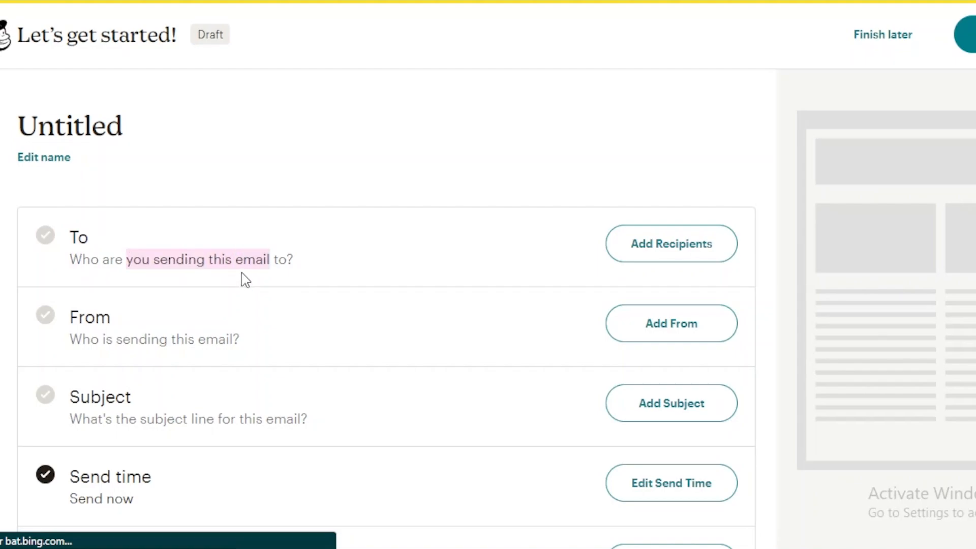
{"action": "left_click", "coordinate": [179, 331]}
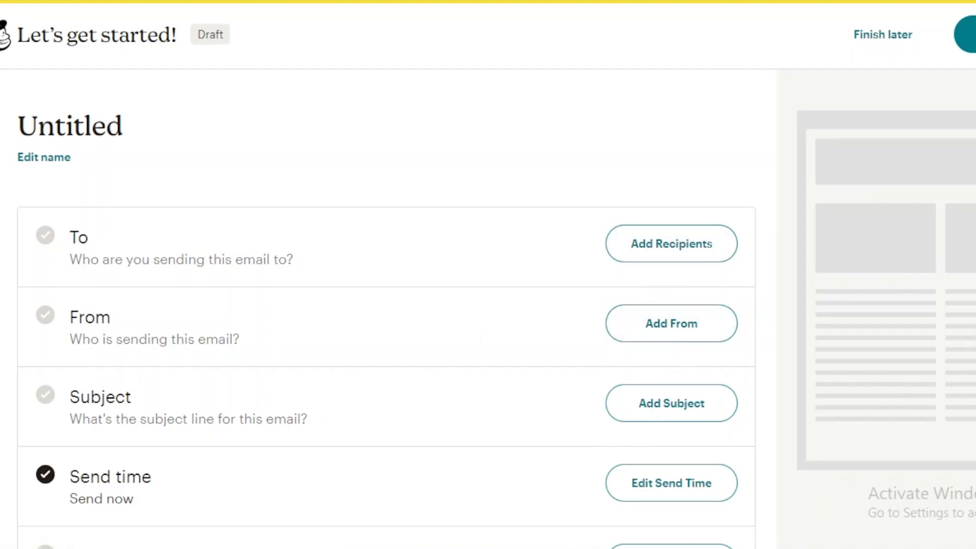
{"action": "scroll", "coordinate": [548, 333], "scroll_direction": "down", "scroll_amount": 4}
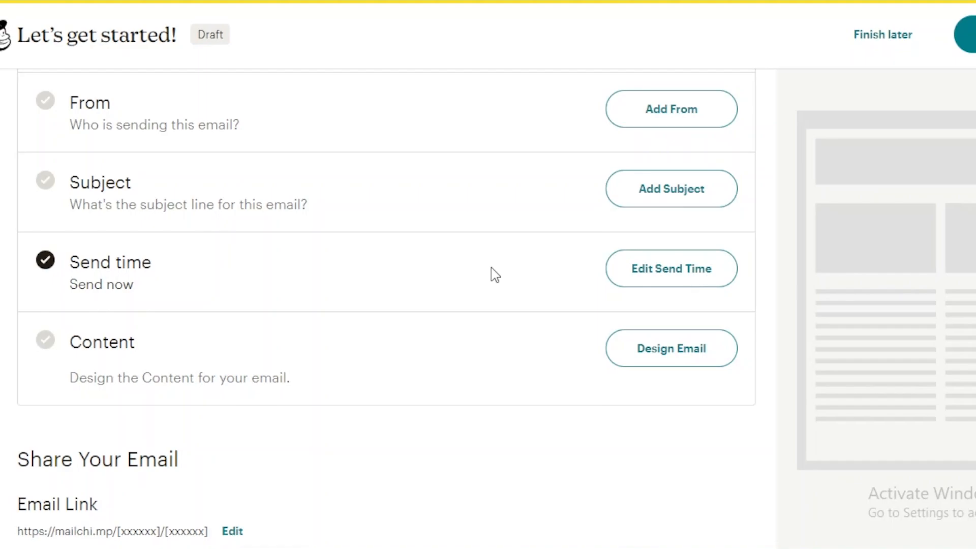
{"action": "scroll", "coordinate": [650, 246], "scroll_direction": "down", "scroll_amount": 2}
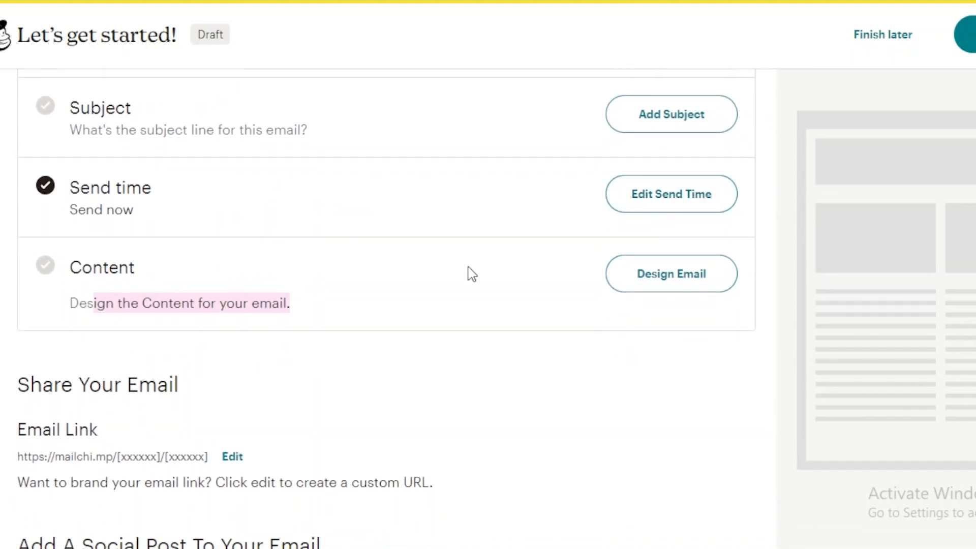
{"action": "scroll", "coordinate": [386, 305], "scroll_direction": "down", "scroll_amount": 1}
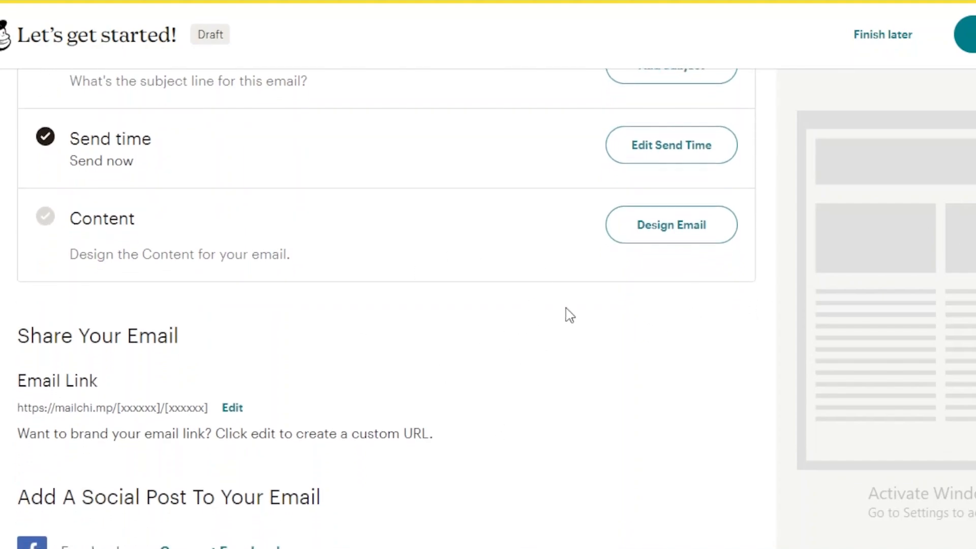
Start designing the email's content and look through the Email Purpose, Industry and Style filters for templates
{"action": "left_click", "coordinate": [657, 224]}
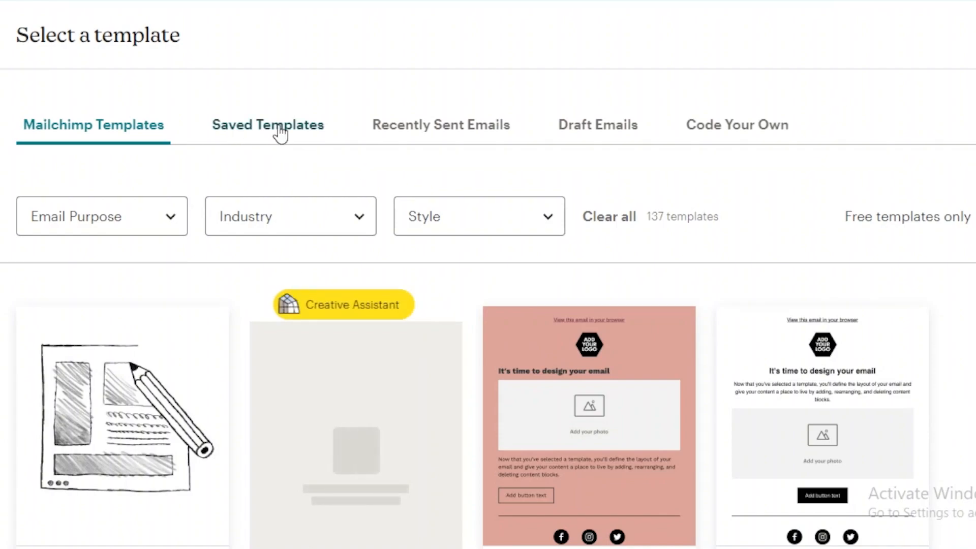
{"action": "left_click", "coordinate": [161, 237]}
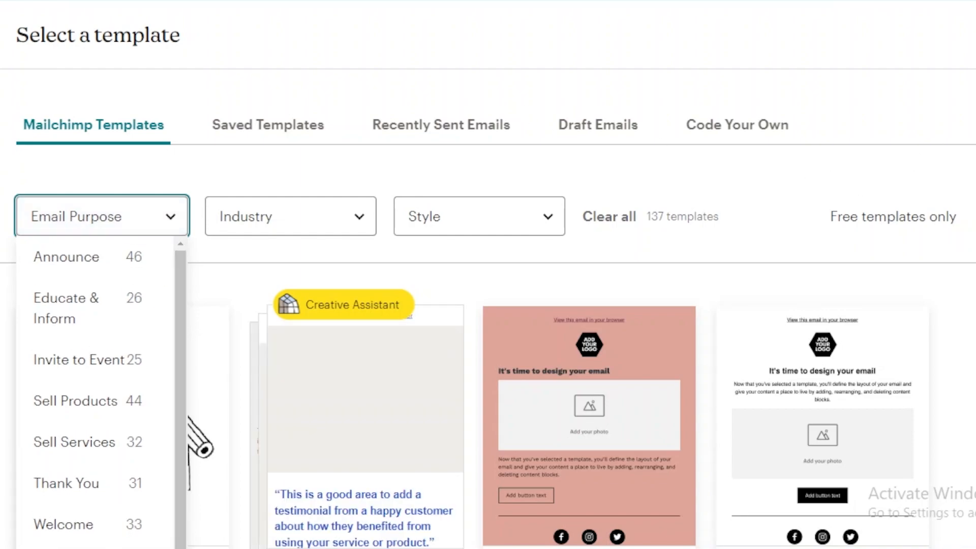
{"action": "left_click", "coordinate": [489, 201]}
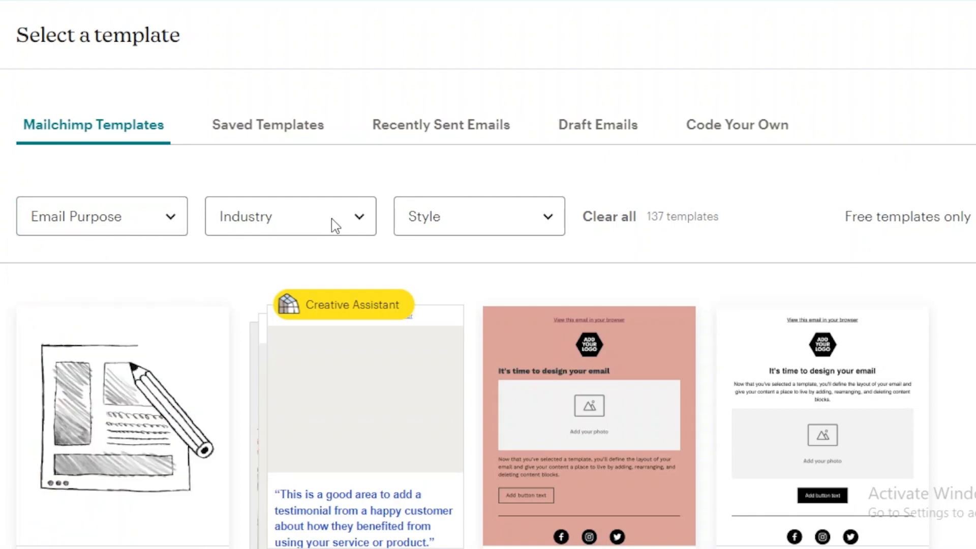
{"action": "left_click", "coordinate": [358, 220]}
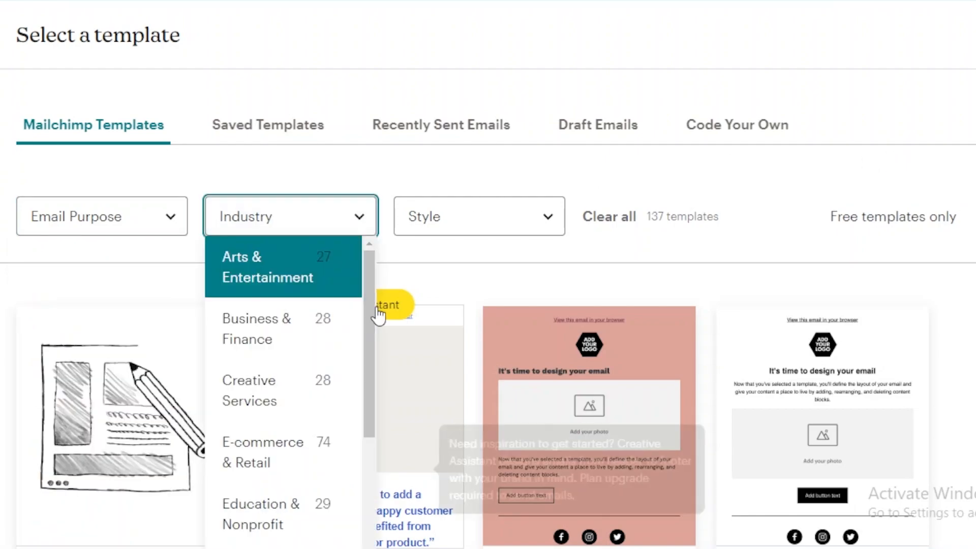
{"action": "scroll", "coordinate": [365, 304], "scroll_direction": "down", "scroll_amount": 4}
{"action": "left_click", "coordinate": [530, 226]}
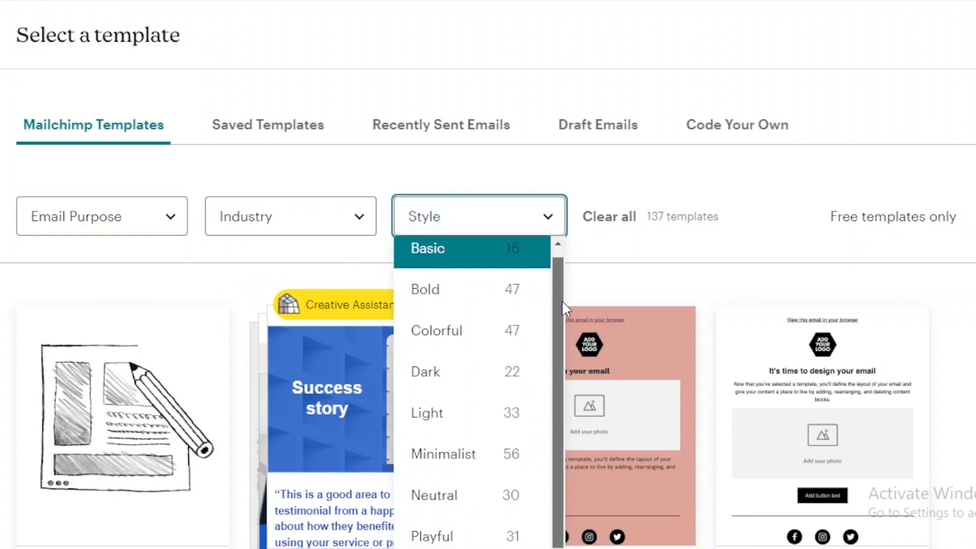
{"action": "scroll", "coordinate": [562, 300], "scroll_direction": "down", "scroll_amount": 1}
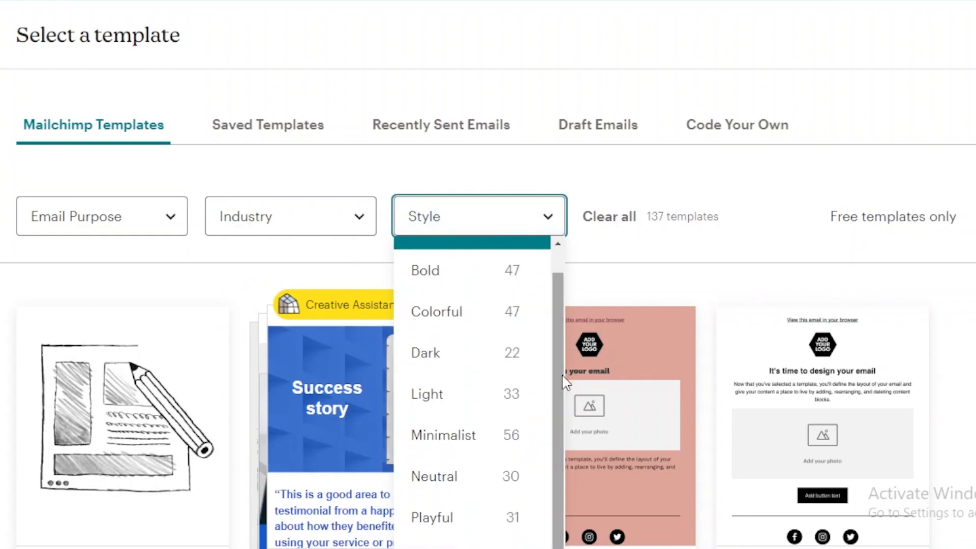
{"action": "key", "text": "Escape"}
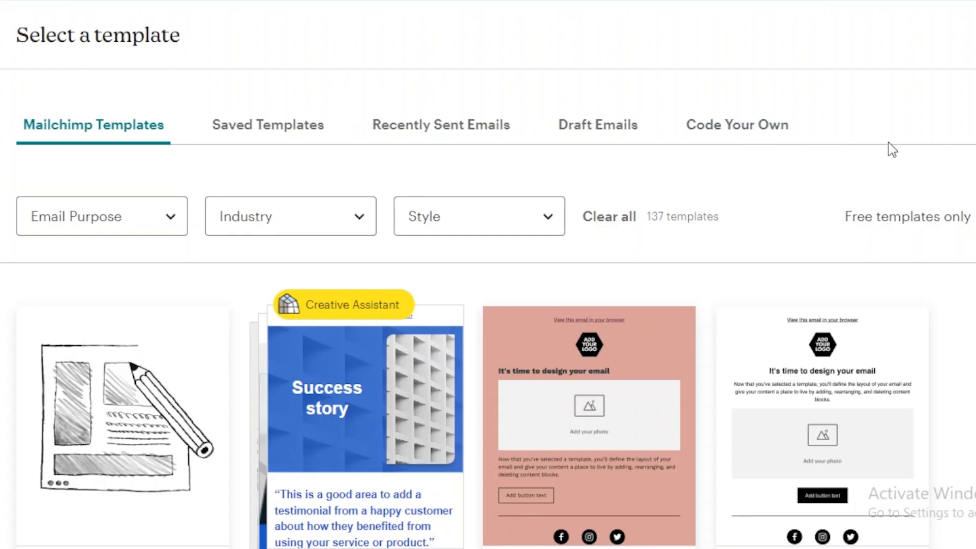
Browse the Mailchimp templates and apply the SMS template to the email
{"action": "scroll", "coordinate": [488, 356], "scroll_direction": "down", "scroll_amount": 5}
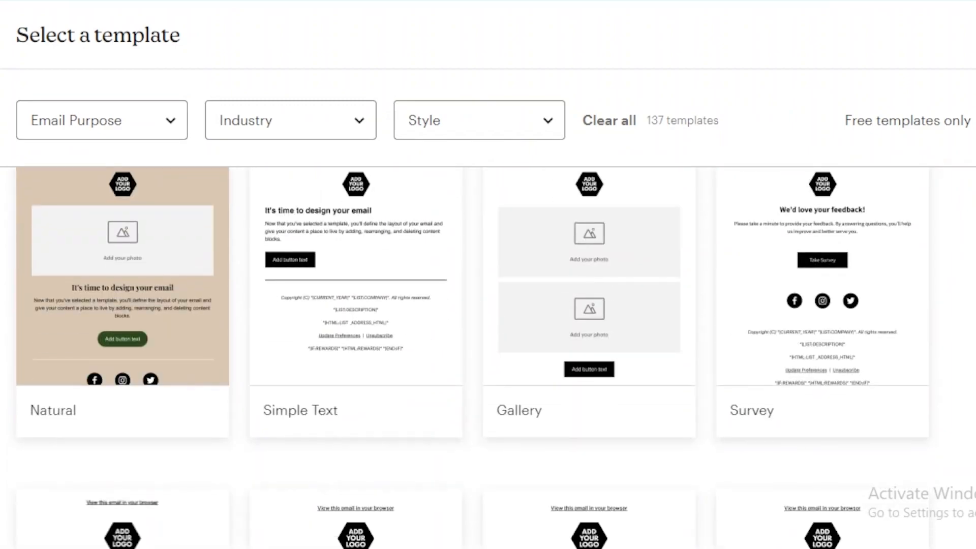
{"action": "scroll", "coordinate": [488, 355], "scroll_direction": "down", "scroll_amount": 10}
{"action": "scroll", "coordinate": [488, 356], "scroll_direction": "up", "scroll_amount": 8}
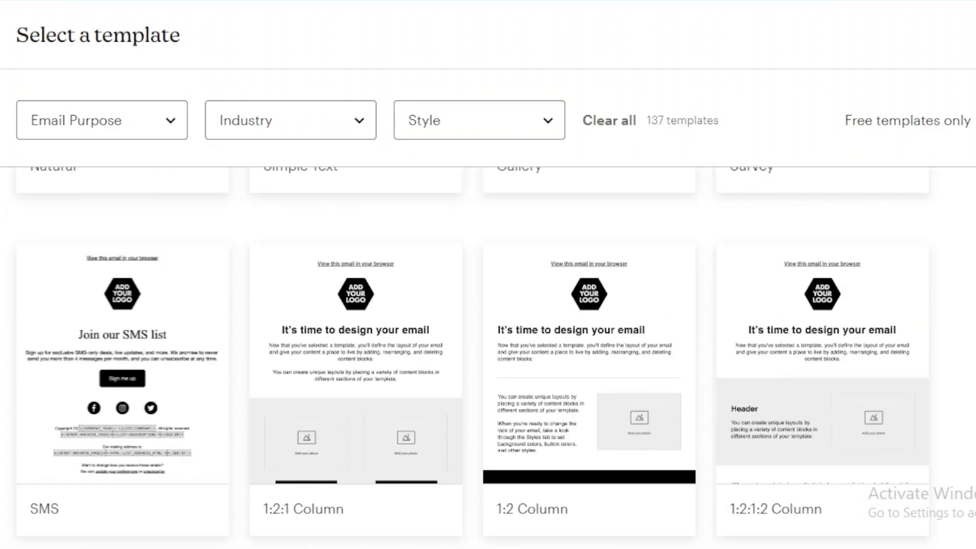
{"action": "scroll", "coordinate": [488, 356], "scroll_direction": "down", "scroll_amount": 2}
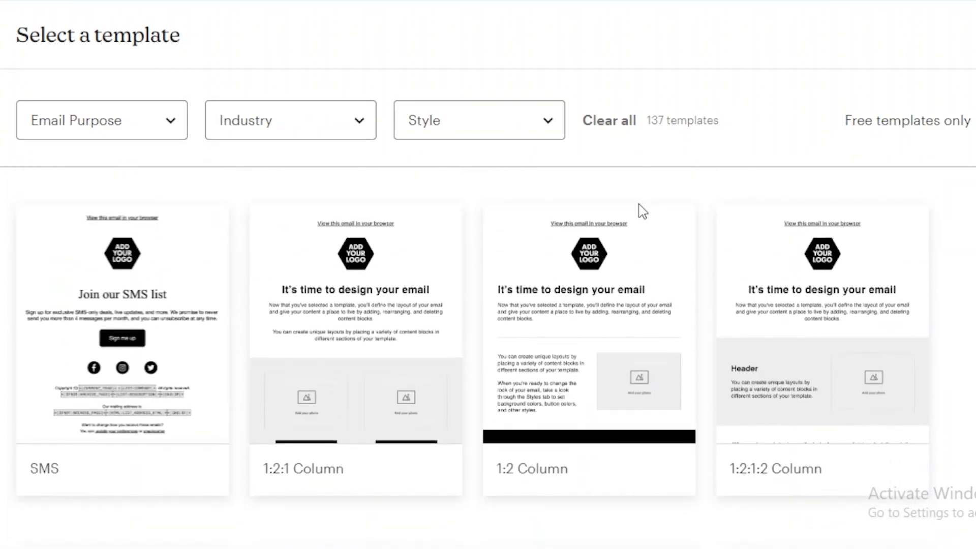
{"action": "mouse_move", "coordinate": [177, 321]}
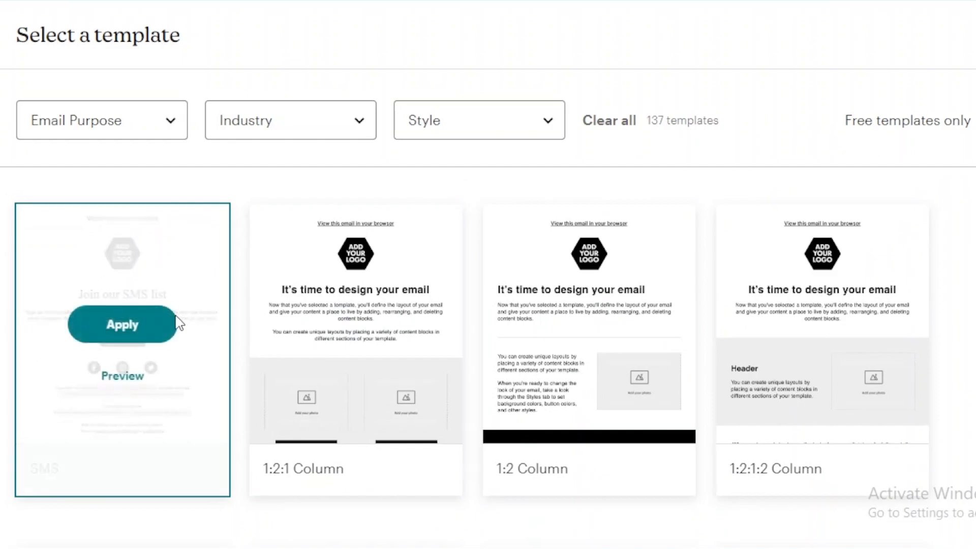
{"action": "left_click", "coordinate": [124, 328]}
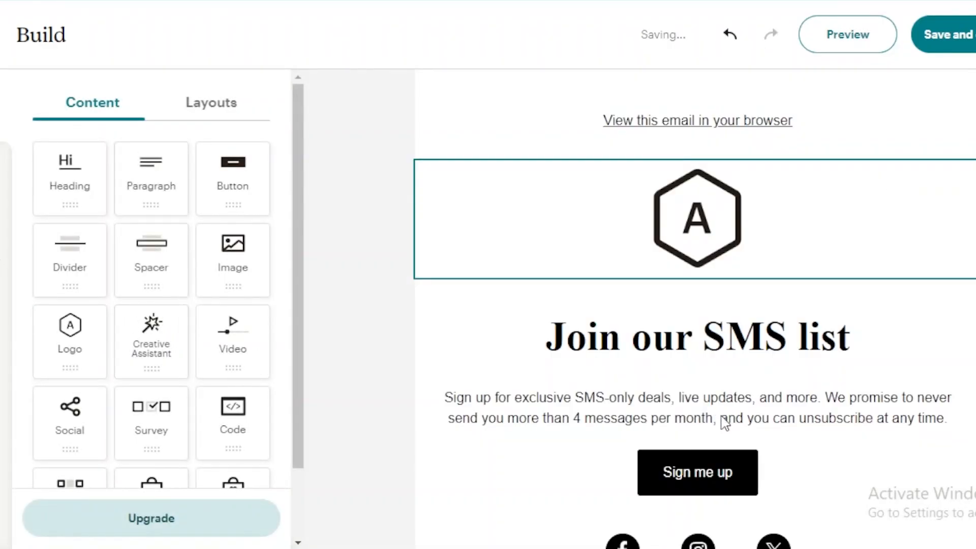
Replace the heading "Join our SMS list" with "NEWSLETTER 101"
{"action": "left_click", "coordinate": [848, 341]}
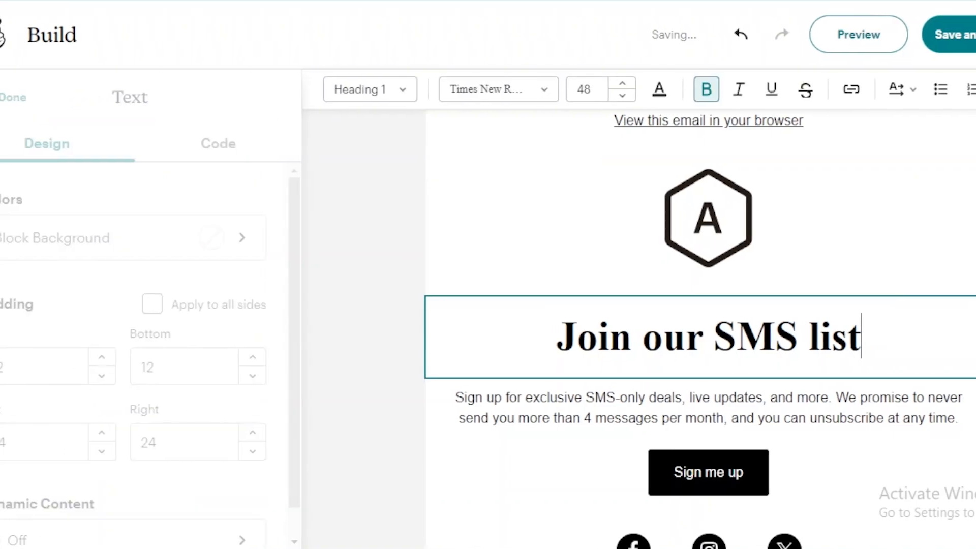
{"action": "left_click_drag", "start_coordinate": [889, 339], "coordinate": [424, 352]}
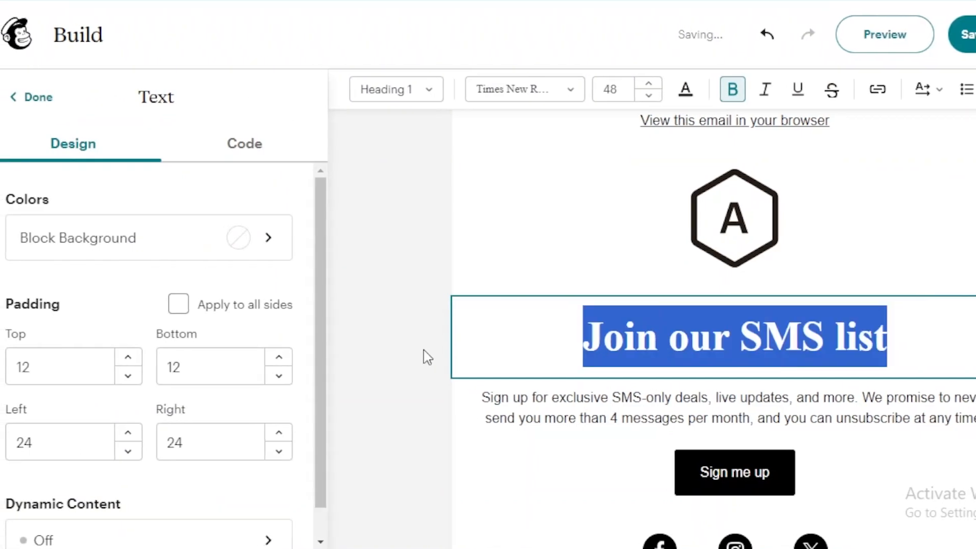
{"action": "key", "text": "BackSpace"}
{"action": "type", "text": "NEWSLETTER 1"}
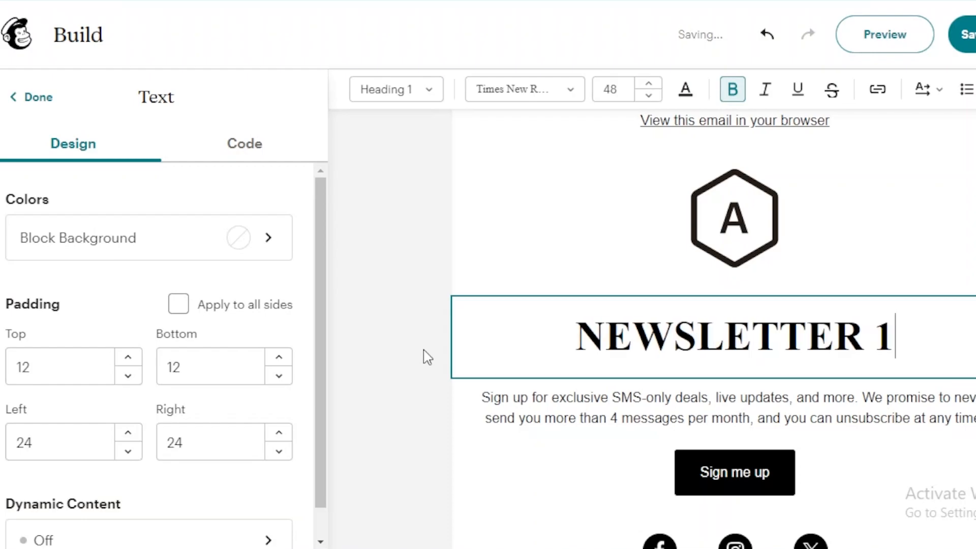
{"action": "type", "text": "010"}
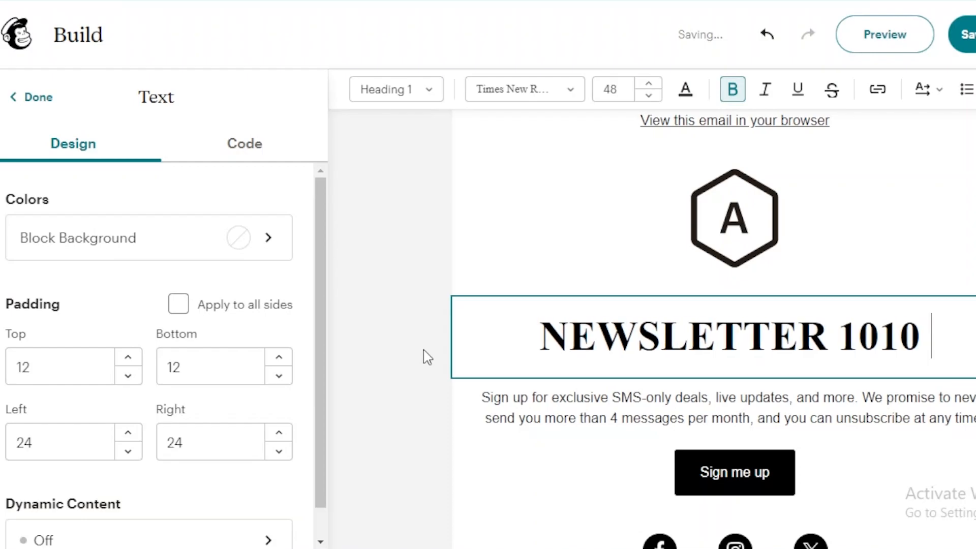
{"action": "key", "text": "BackSpace"}
{"action": "key", "text": "BackSpace"}
{"action": "left_click", "coordinate": [972, 310]}
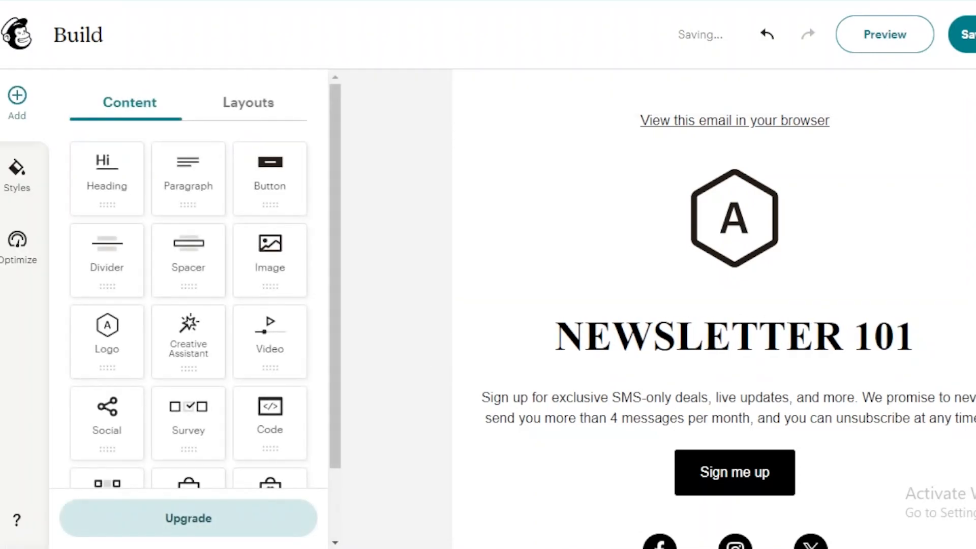
Replace the paragraph under the NEWSLETTER 101 heading with "upgrade to premium right now to unlock our new and improved benefits."
{"action": "scroll", "coordinate": [735, 305], "scroll_direction": "down", "scroll_amount": 4}
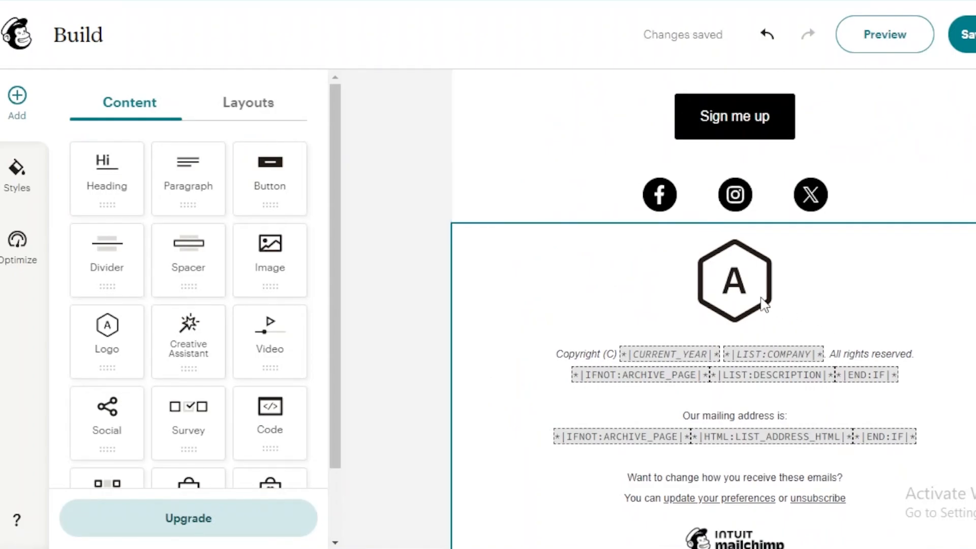
{"action": "scroll", "coordinate": [714, 305], "scroll_direction": "down", "scroll_amount": 1}
{"action": "scroll", "coordinate": [714, 305], "scroll_direction": "up", "scroll_amount": 5}
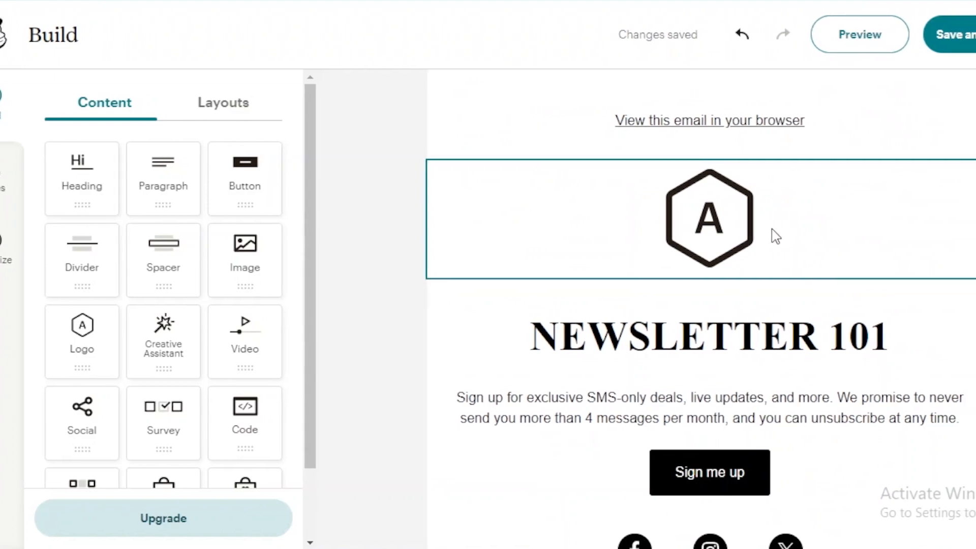
{"action": "left_click", "coordinate": [922, 426]}
{"action": "left_click_drag", "start_coordinate": [923, 425], "coordinate": [801, 420]}
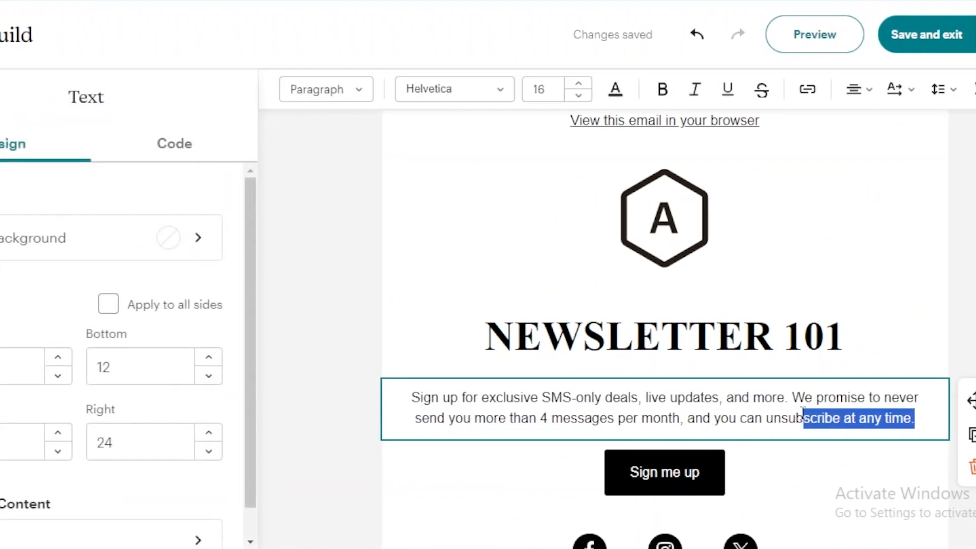
{"action": "key", "text": "ctrl+a"}
{"action": "key", "text": "BackSpace"}
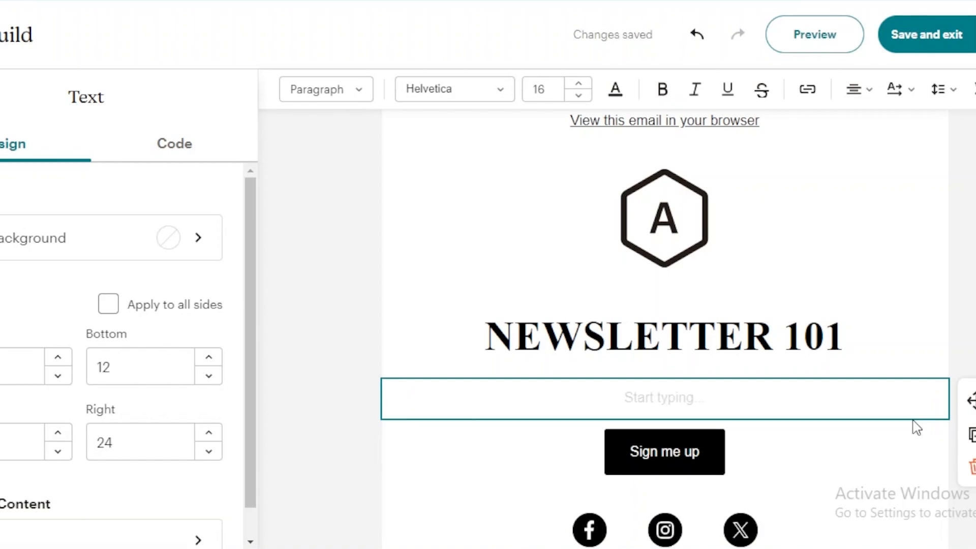
{"action": "type", "text": "upgrade to premium right now to unlock our new and improved benefits"}
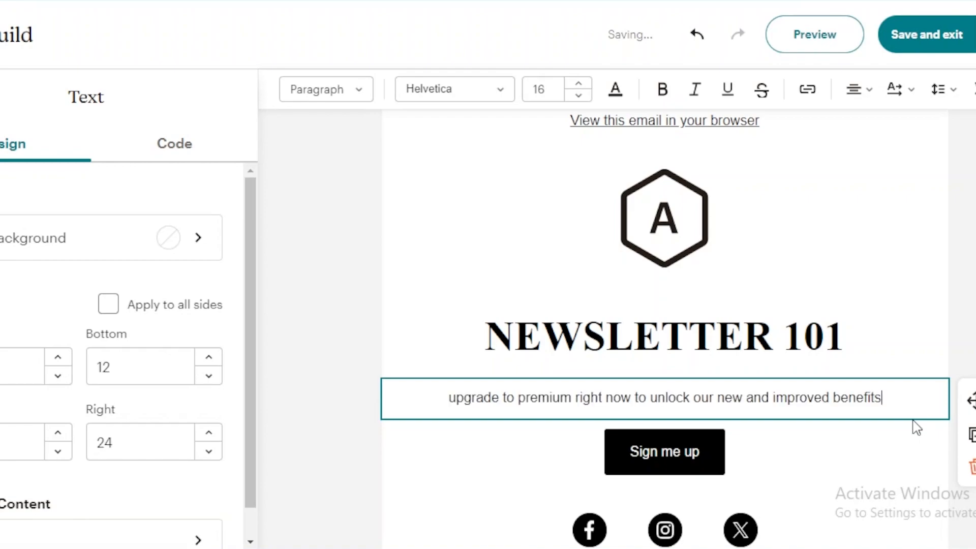
{"action": "type", "text": "."}
Format the whole paragraph under the heading in Georgia, size 18, bold, without underlining
{"action": "left_click_drag", "start_coordinate": [885, 398], "coordinate": [429, 403]}
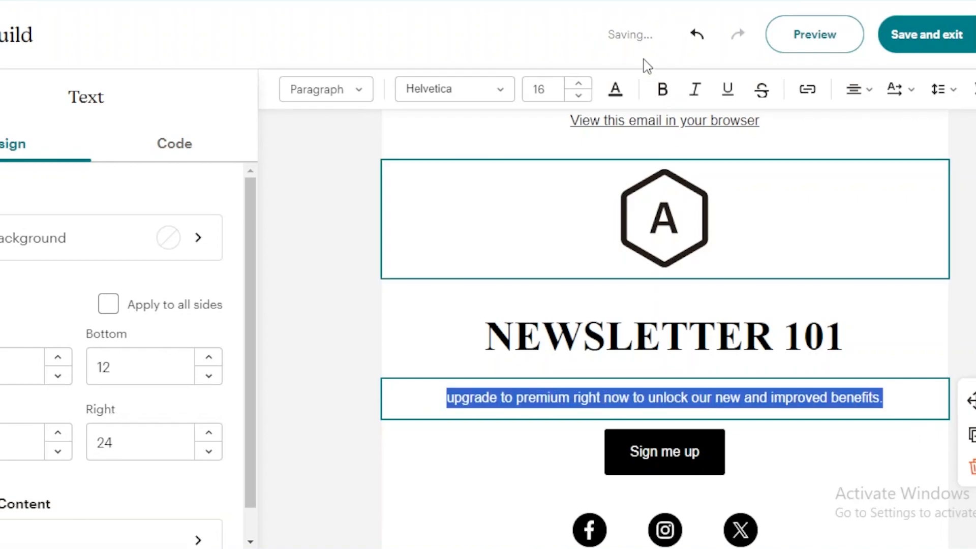
{"action": "left_click", "coordinate": [580, 84]}
{"action": "left_click", "coordinate": [580, 84]}
{"action": "left_click", "coordinate": [580, 84]}
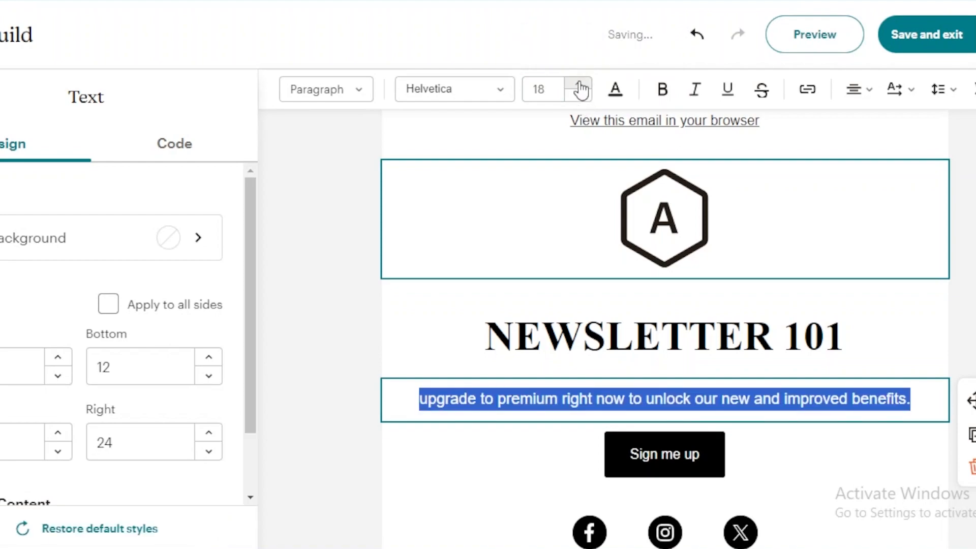
{"action": "left_click", "coordinate": [504, 96]}
{"action": "left_click", "coordinate": [487, 315]}
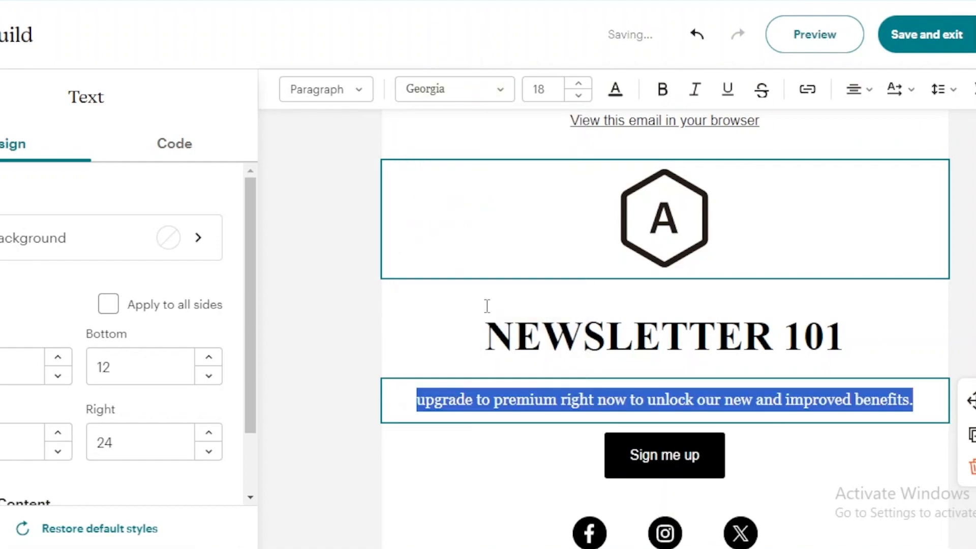
{"action": "left_click", "coordinate": [668, 99]}
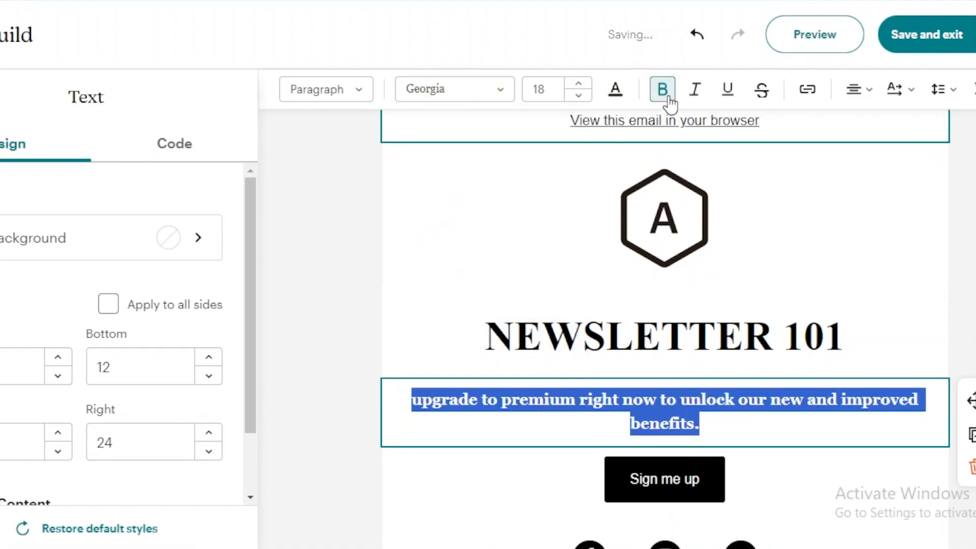
{"action": "left_click", "coordinate": [726, 97]}
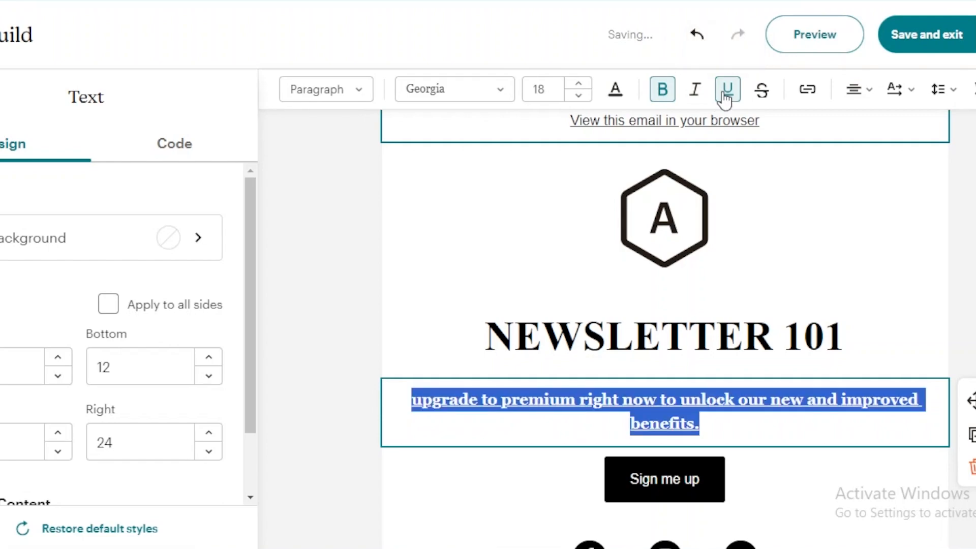
{"action": "left_click", "coordinate": [725, 97]}
Try the left, right and center alignments on the paragraph, settle on left alignment and leave the text block
{"action": "left_click", "coordinate": [859, 90]}
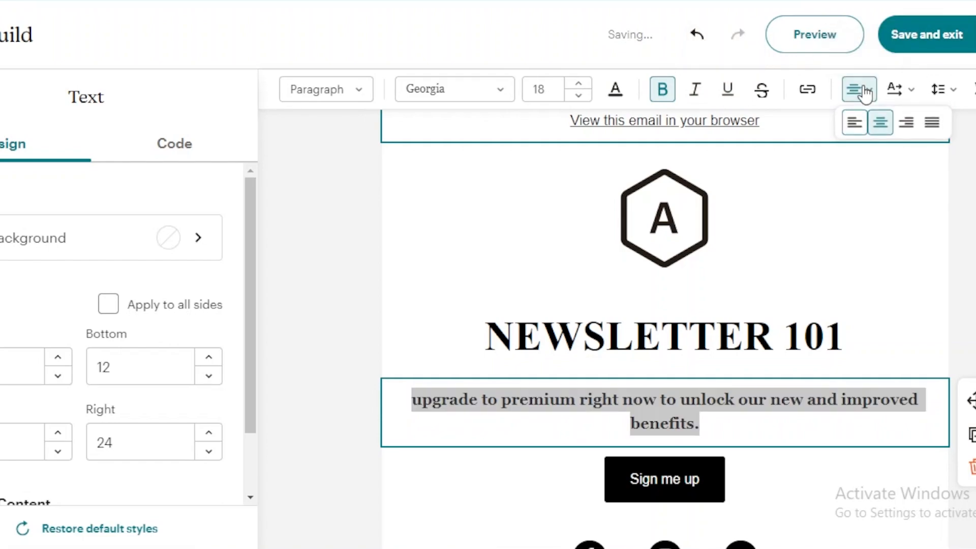
{"action": "left_click", "coordinate": [854, 126]}
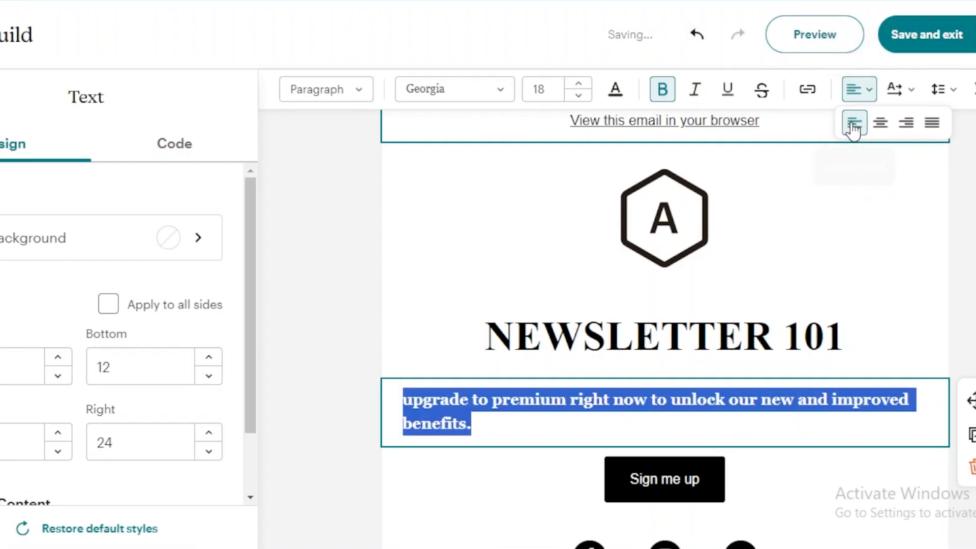
{"action": "left_click", "coordinate": [908, 126]}
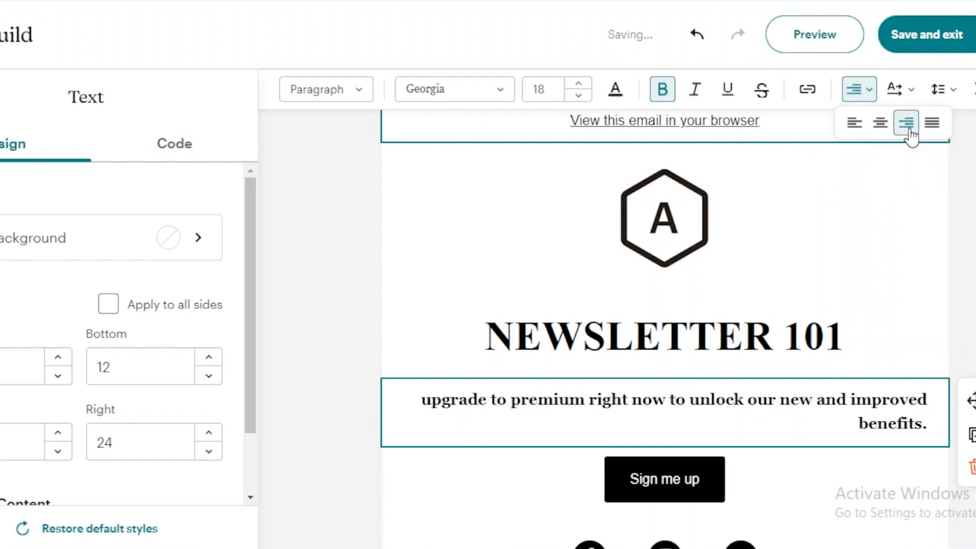
{"action": "left_click", "coordinate": [880, 126]}
{"action": "left_click", "coordinate": [856, 127]}
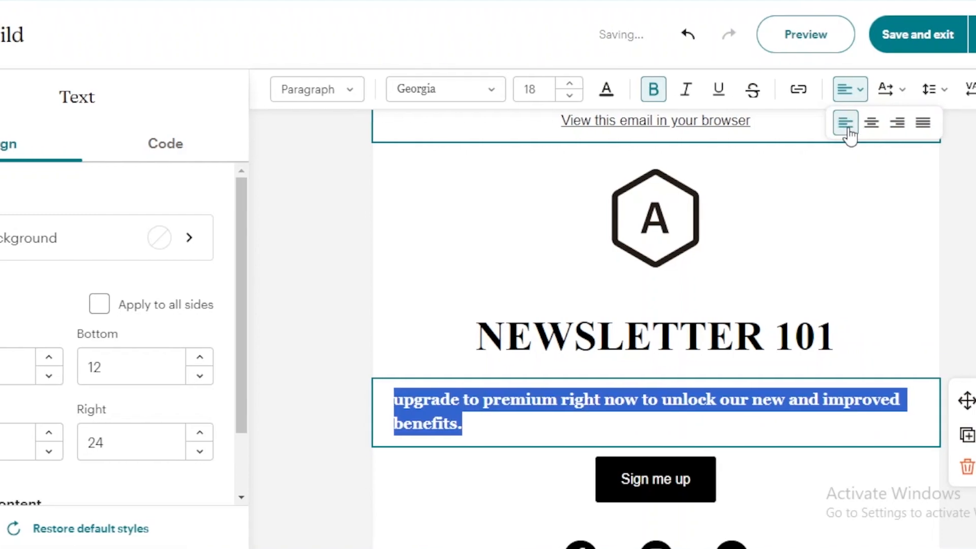
{"action": "left_click", "coordinate": [574, 252]}
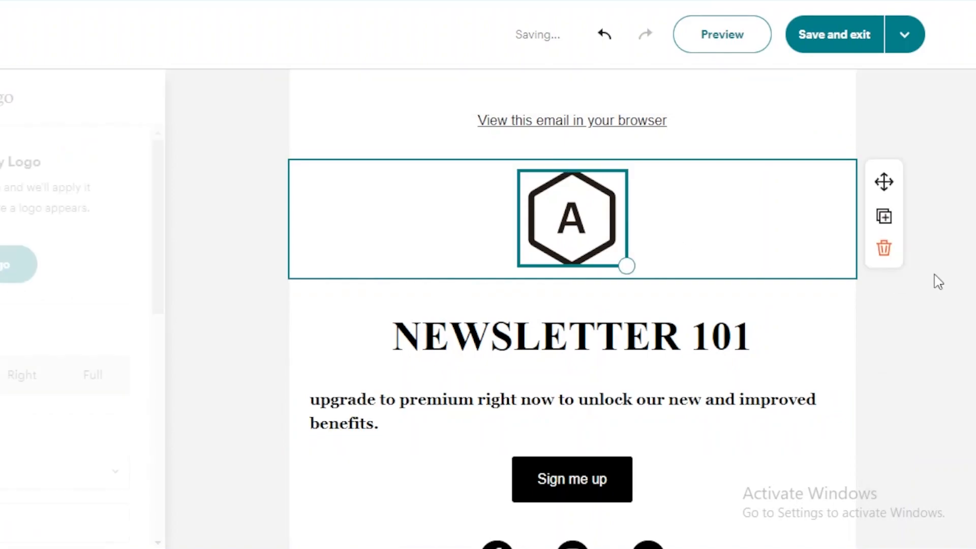
{"action": "left_click", "coordinate": [950, 254]}
Insert an image block between the Sign me up button and the social icons, and fill it with an uploaded photo of dropper bottles
{"action": "scroll", "coordinate": [573, 305], "scroll_direction": "down", "scroll_amount": 2}
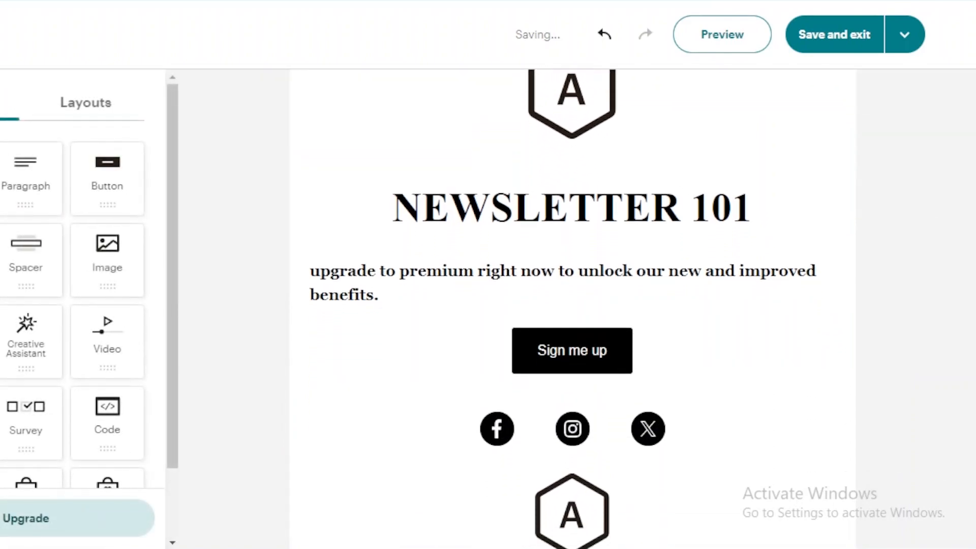
{"action": "left_click_drag", "start_coordinate": [107, 266], "coordinate": [420, 360]}
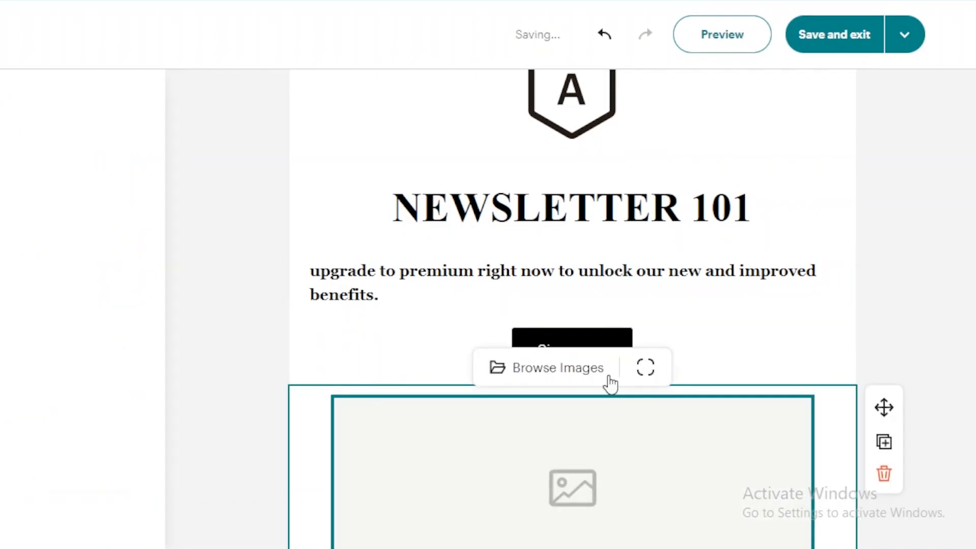
{"action": "scroll", "coordinate": [573, 309], "scroll_direction": "down", "scroll_amount": 2}
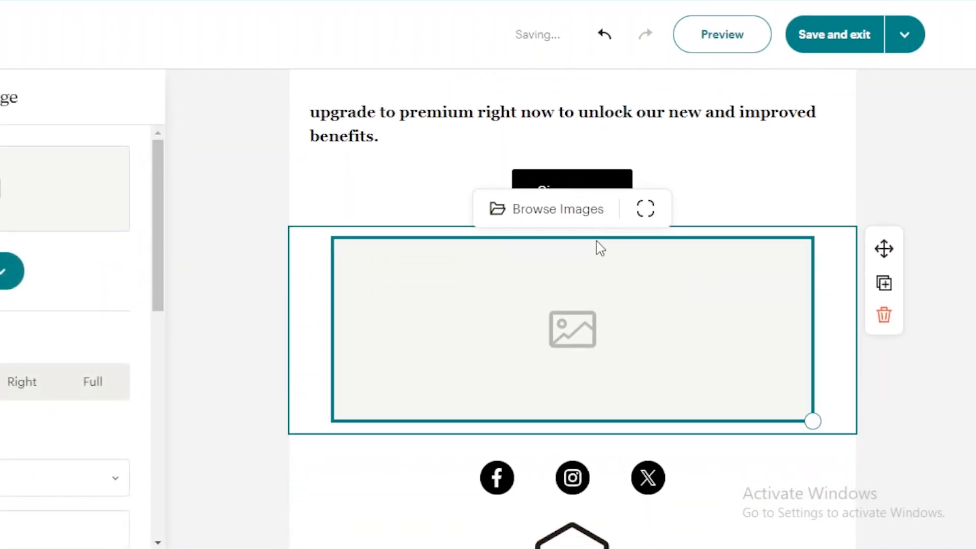
{"action": "left_click", "coordinate": [554, 215]}
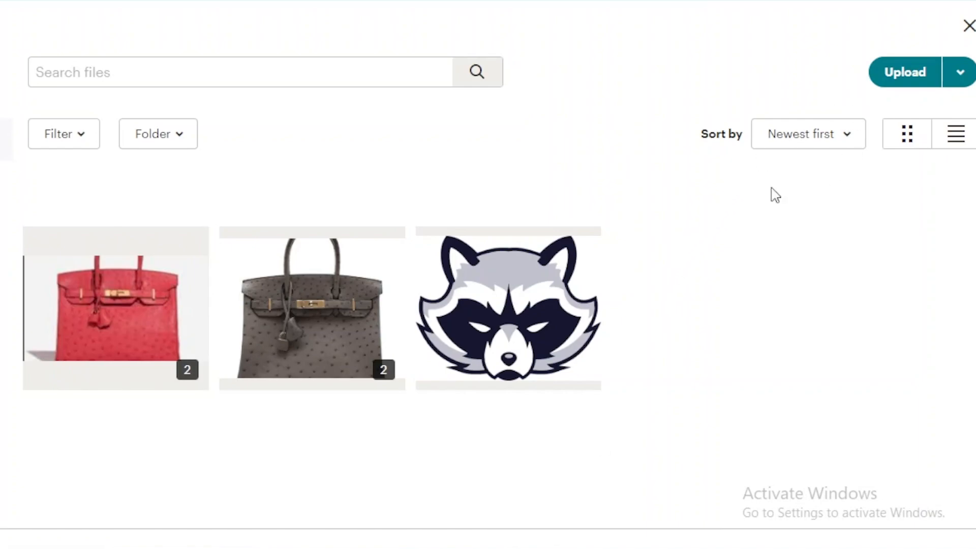
{"action": "left_click", "coordinate": [914, 79]}
{"action": "left_click", "coordinate": [160, 189]}
{"action": "double_click", "coordinate": [157, 184]}
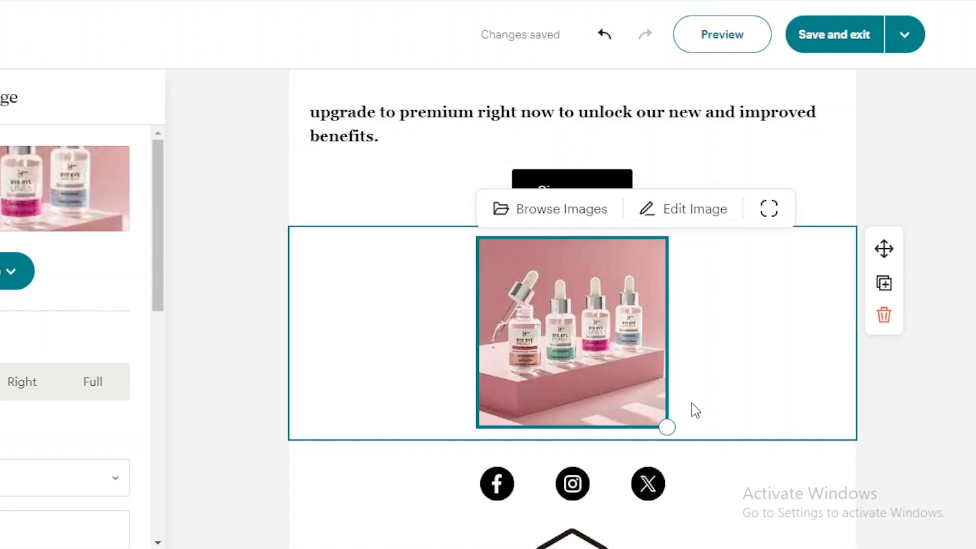
Edit the dropper bottle photo: rotate it to -5°, try the Portrait crop, choose the Custom crop and save the image
{"action": "left_click_drag", "start_coordinate": [157, 231], "coordinate": [181, 233]}
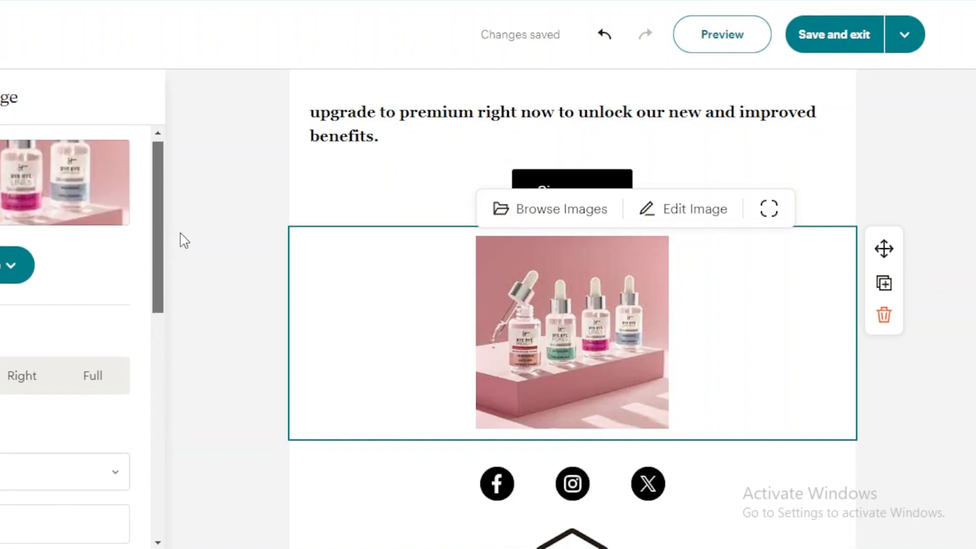
{"action": "left_click", "coordinate": [663, 217]}
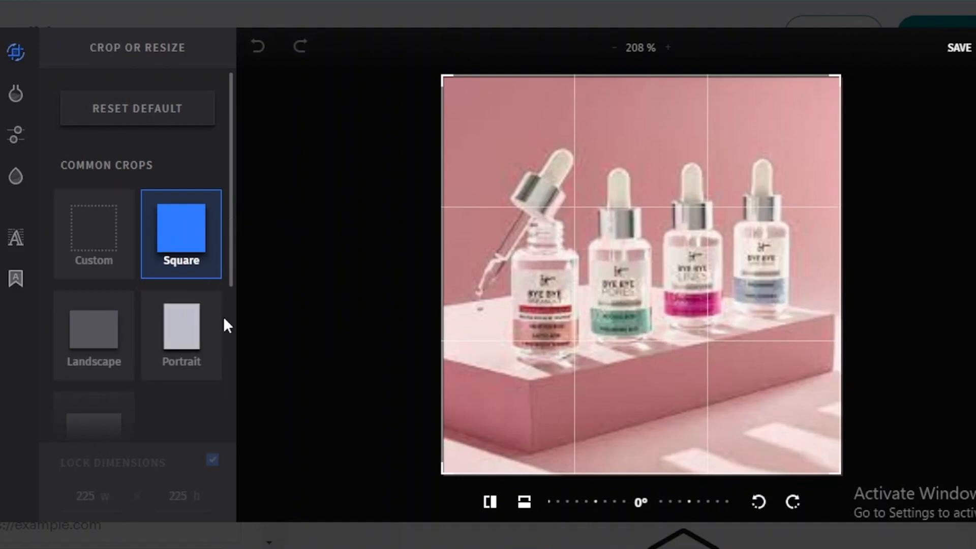
{"action": "scroll", "coordinate": [235, 313], "scroll_direction": "down", "scroll_amount": 1}
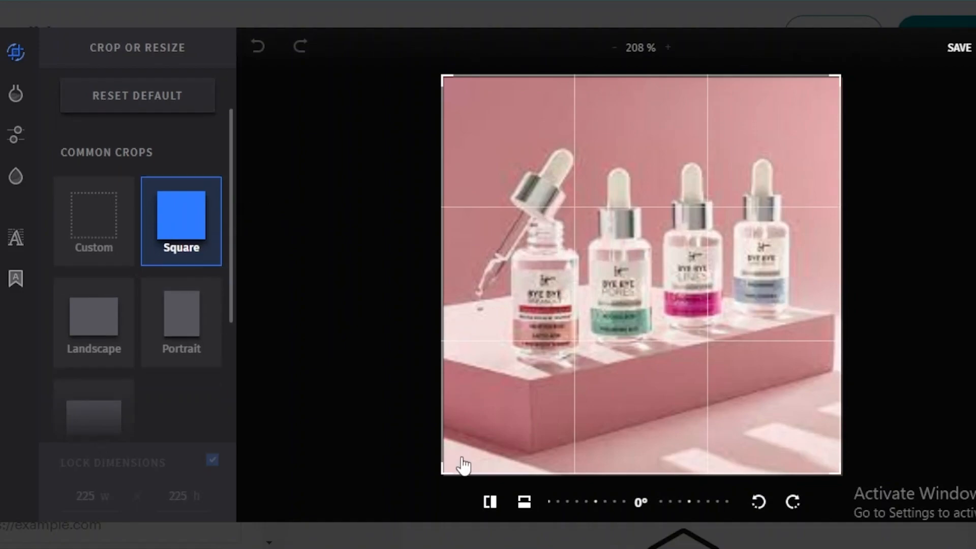
{"action": "left_click_drag", "start_coordinate": [232, 296], "coordinate": [235, 425]}
{"action": "left_click_drag", "start_coordinate": [669, 512], "coordinate": [661, 511]}
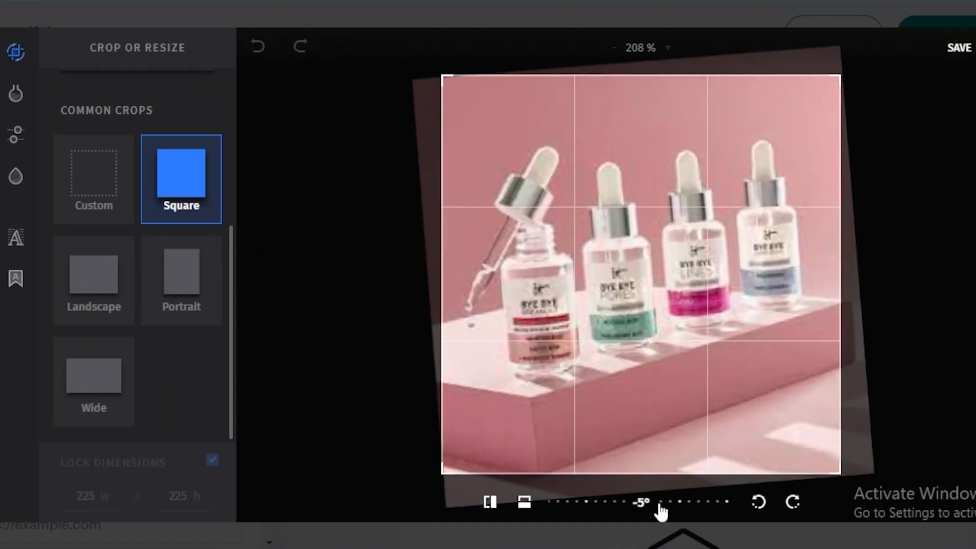
{"action": "left_click", "coordinate": [182, 286]}
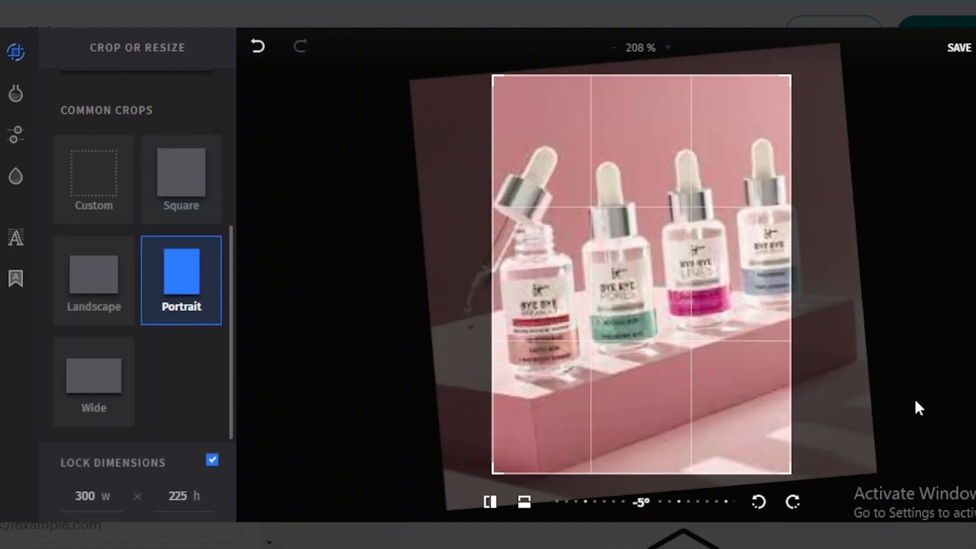
{"action": "left_click", "coordinate": [98, 181]}
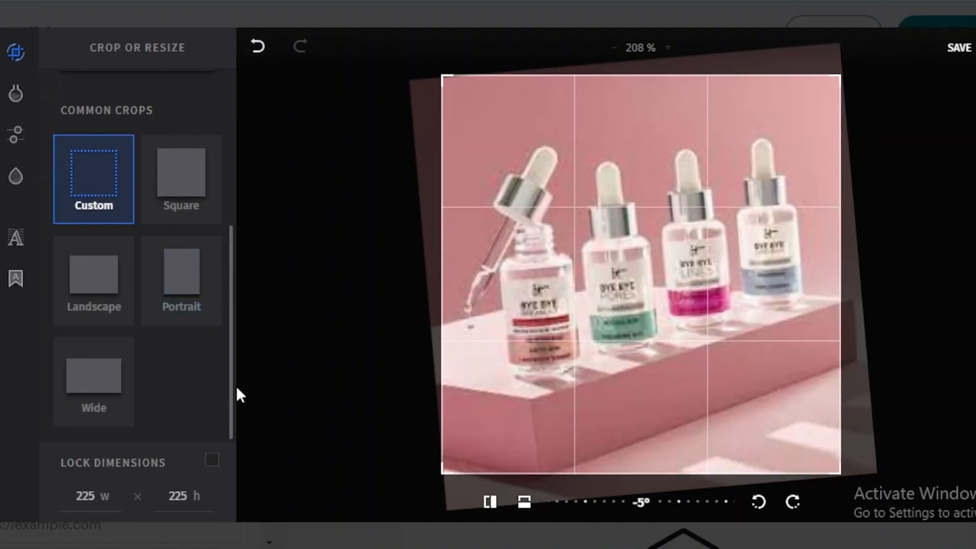
{"action": "mouse_move", "coordinate": [16, 96]}
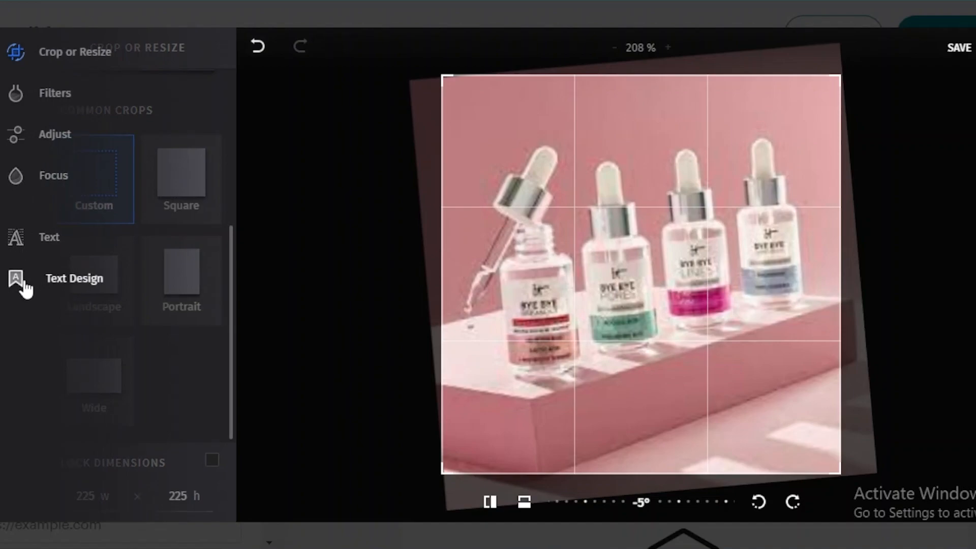
{"action": "left_click", "coordinate": [965, 53]}
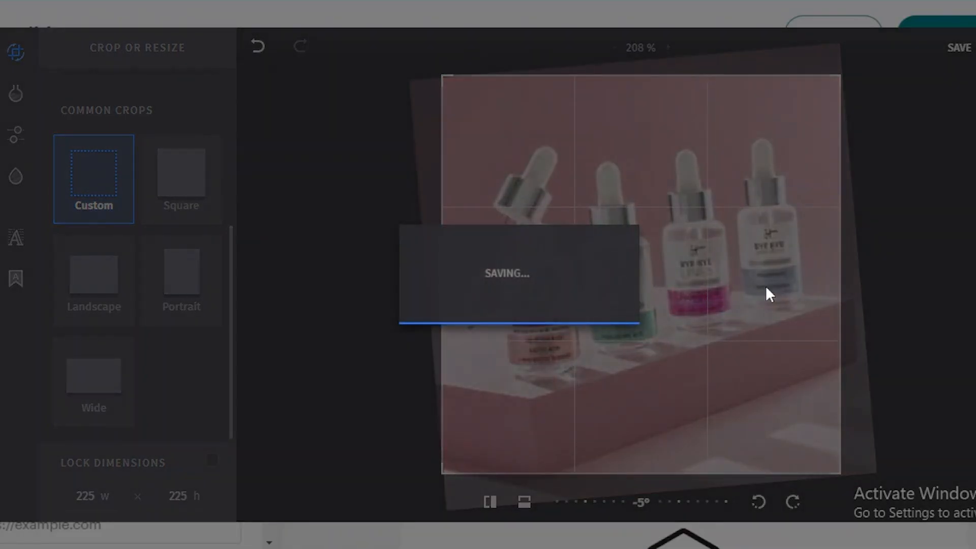
Set the dropper bottle image's link type to Email
{"action": "left_click_drag", "start_coordinate": [290, 252], "coordinate": [314, 331]}
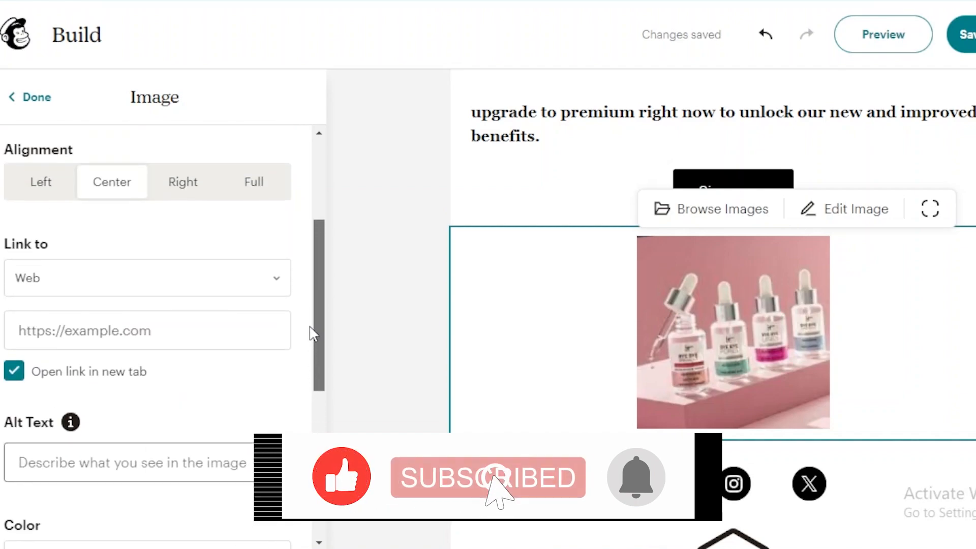
{"action": "left_click", "coordinate": [268, 291]}
{"action": "left_click", "coordinate": [206, 375]}
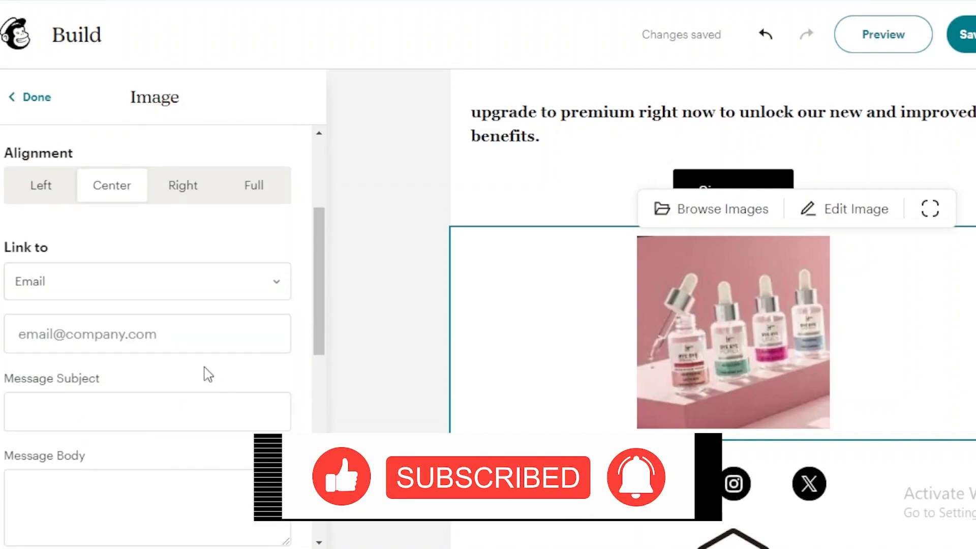
Try several colors for the image's block background and set it to the pale pinkish grey ECE6E6
{"action": "left_click_drag", "start_coordinate": [321, 331], "coordinate": [299, 460]}
{"action": "left_click", "coordinate": [276, 375]}
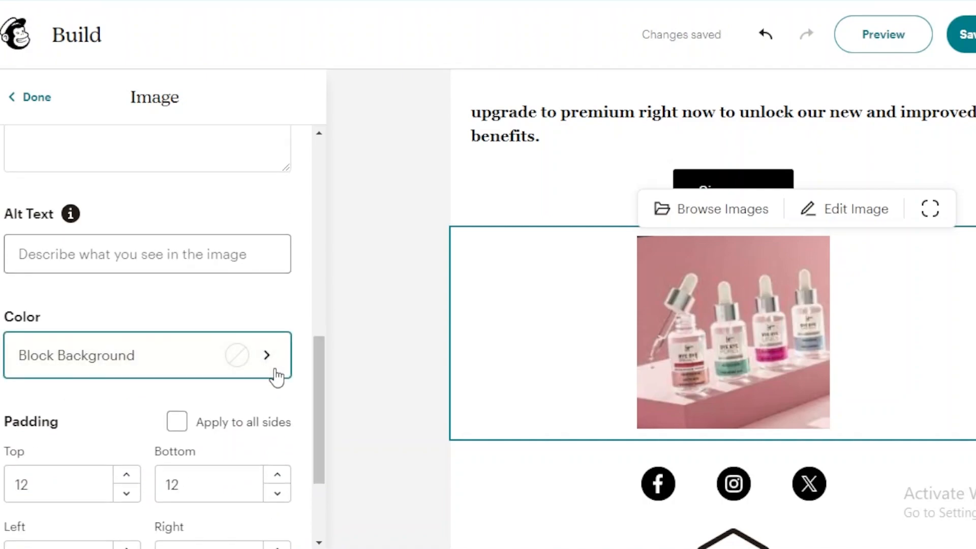
{"action": "left_click", "coordinate": [120, 298]}
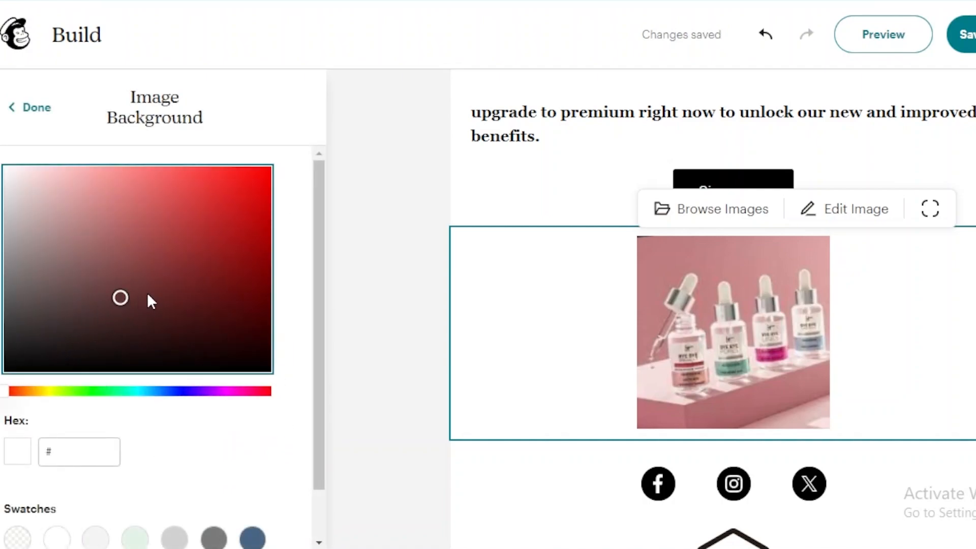
{"action": "left_click", "coordinate": [152, 289]}
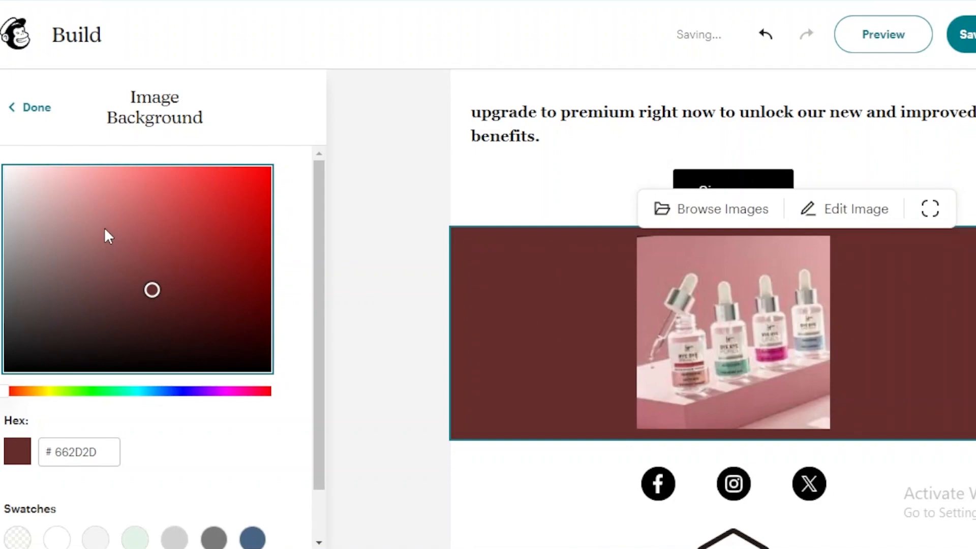
{"action": "left_click", "coordinate": [33, 195]}
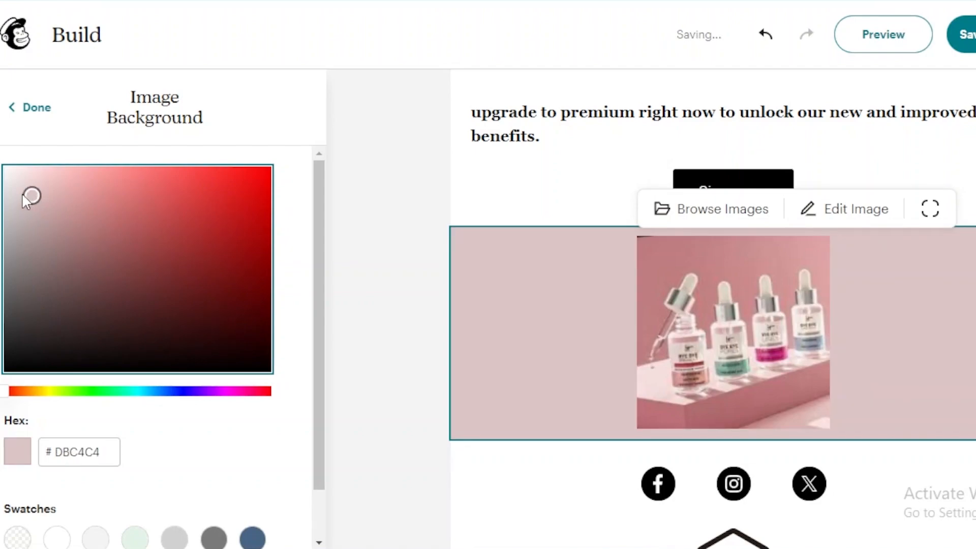
{"action": "left_click", "coordinate": [10, 181]}
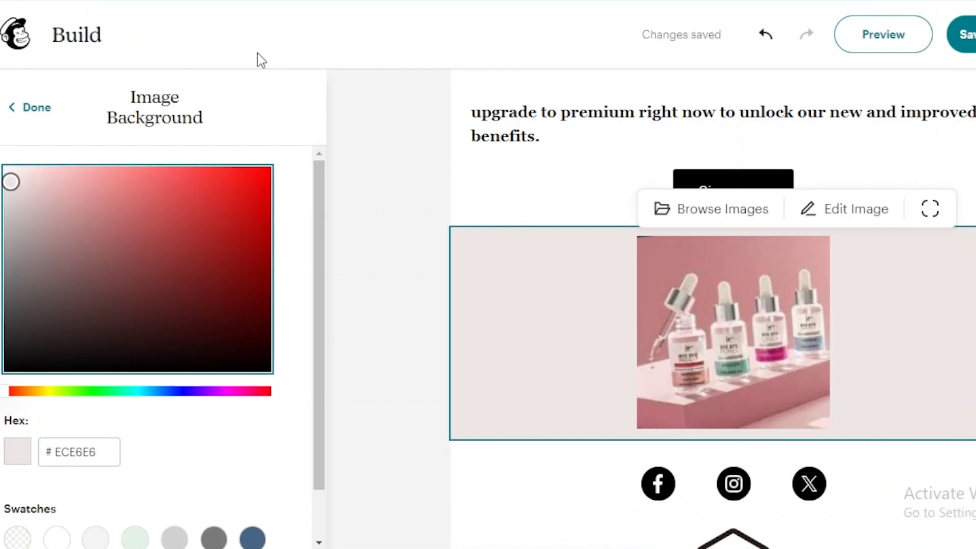
Finish the image block's settings and look over the available content blocks and the newsletter's layout
{"action": "left_click", "coordinate": [35, 113]}
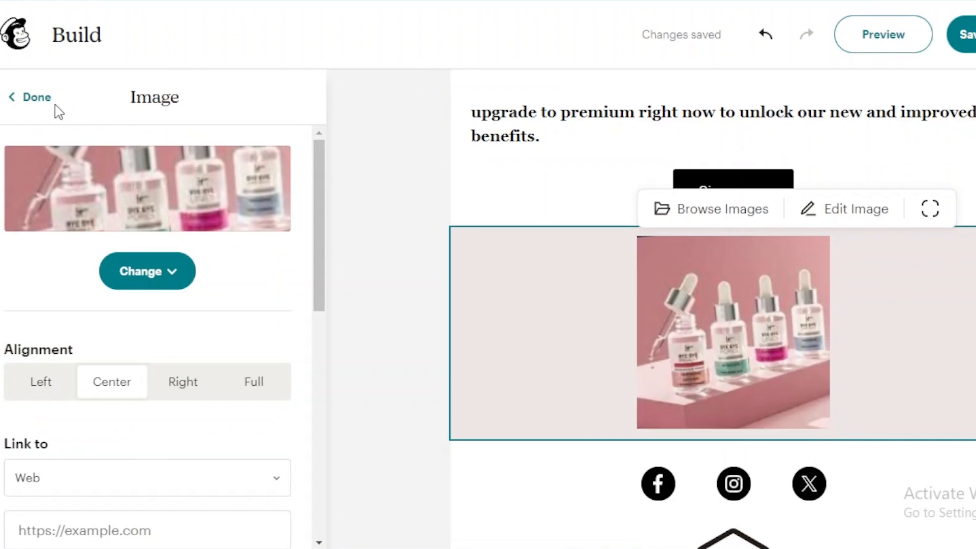
{"action": "left_click", "coordinate": [29, 99]}
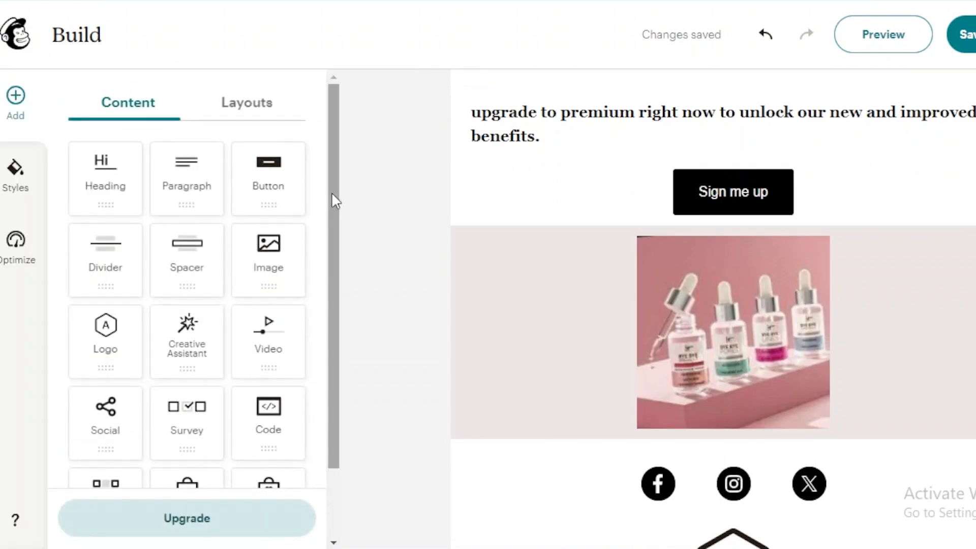
{"action": "scroll", "coordinate": [918, 331], "scroll_direction": "down", "scroll_amount": 3}
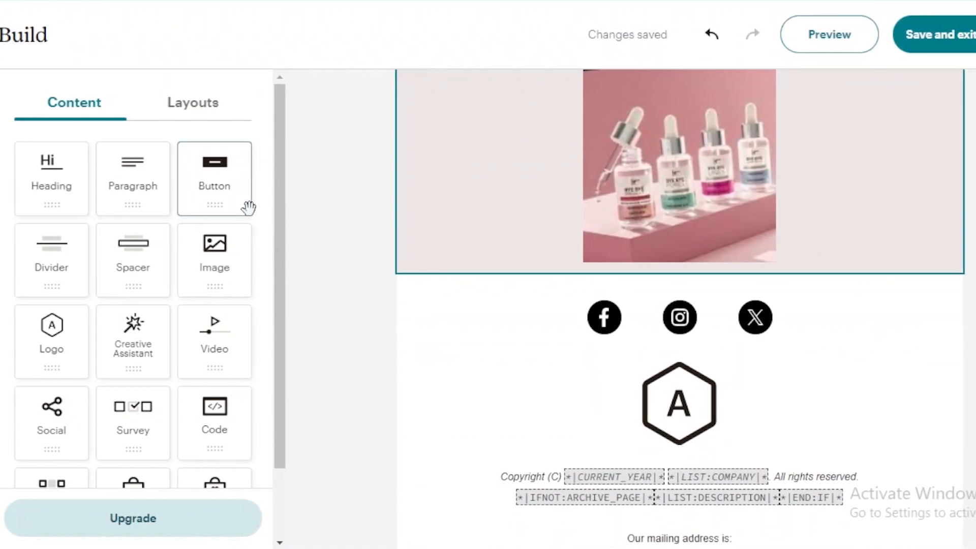
{"action": "left_click_drag", "start_coordinate": [282, 225], "coordinate": [277, 311]}
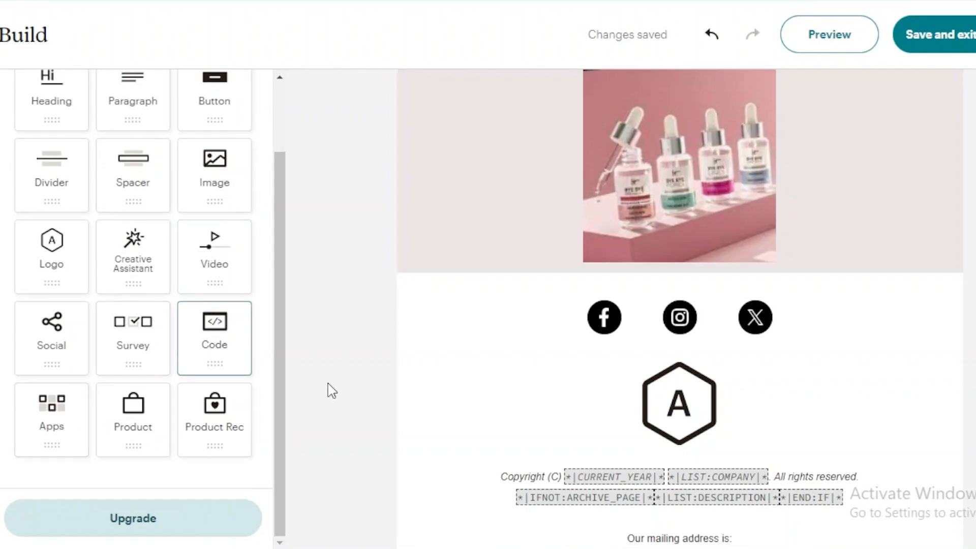
{"action": "mouse_move", "coordinate": [286, 372]}
{"action": "left_mouse_down"}
{"action": "mouse_move", "coordinate": [301, 316]}
{"action": "mouse_move", "coordinate": [290, 388]}
{"action": "left_mouse_up"}
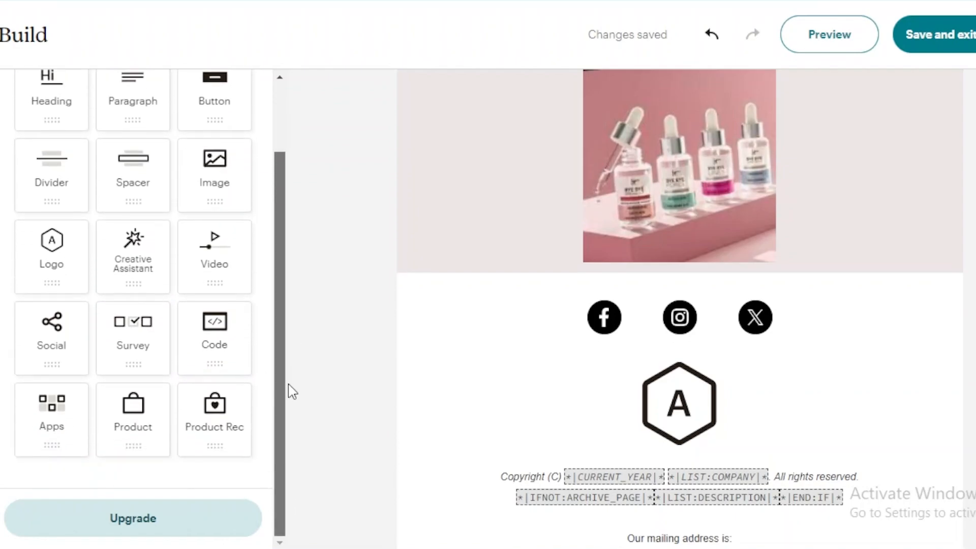
{"action": "scroll", "coordinate": [296, 81], "scroll_direction": "up", "scroll_amount": 8}
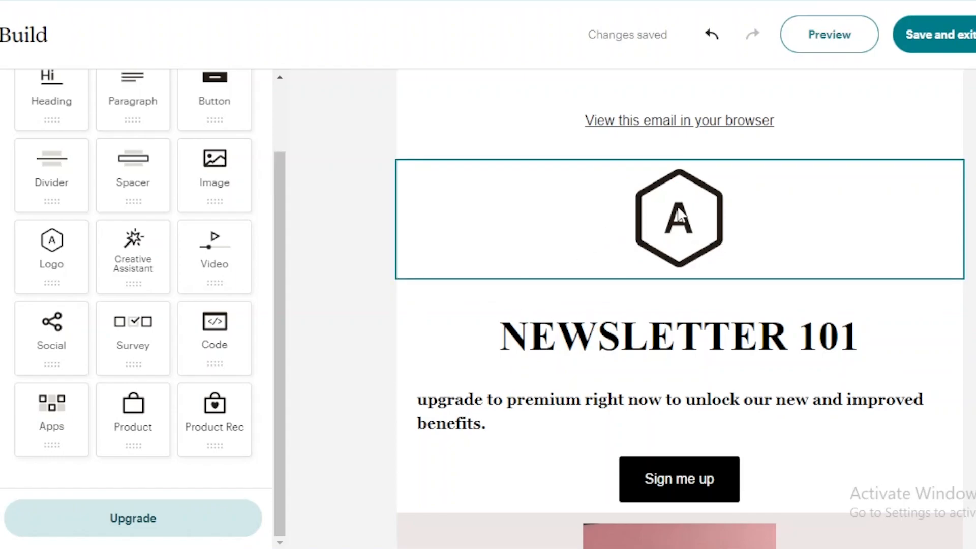
{"action": "scroll", "coordinate": [680, 325], "scroll_direction": "down", "scroll_amount": 1}
{"action": "scroll", "coordinate": [679, 325], "scroll_direction": "up", "scroll_amount": 1}
{"action": "scroll", "coordinate": [680, 325], "scroll_direction": "down", "scroll_amount": 1}
{"action": "scroll", "coordinate": [371, 203], "scroll_direction": "down", "scroll_amount": 4}
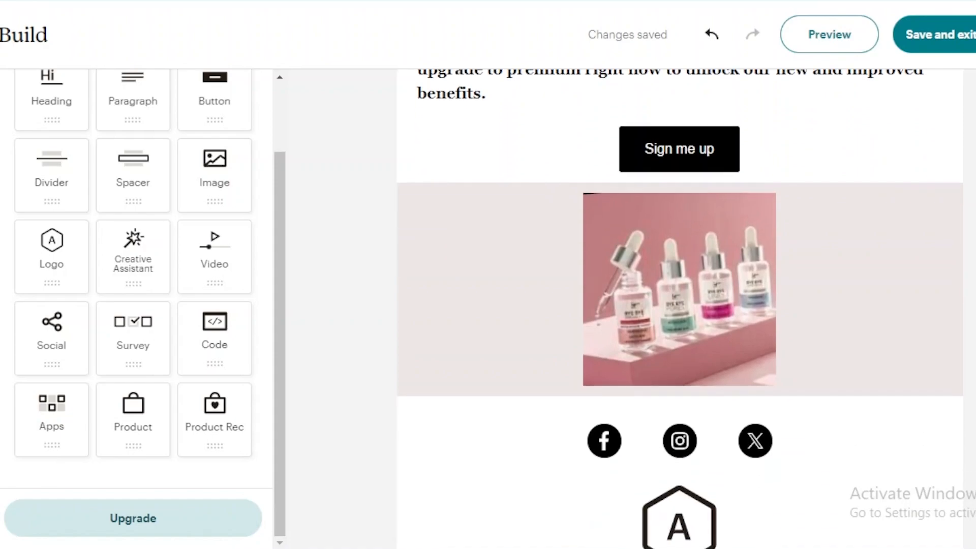
Open the newsletter's overall style settings and examine the Email options for both desktop and mobile
{"action": "left_click", "coordinate": [1, 148]}
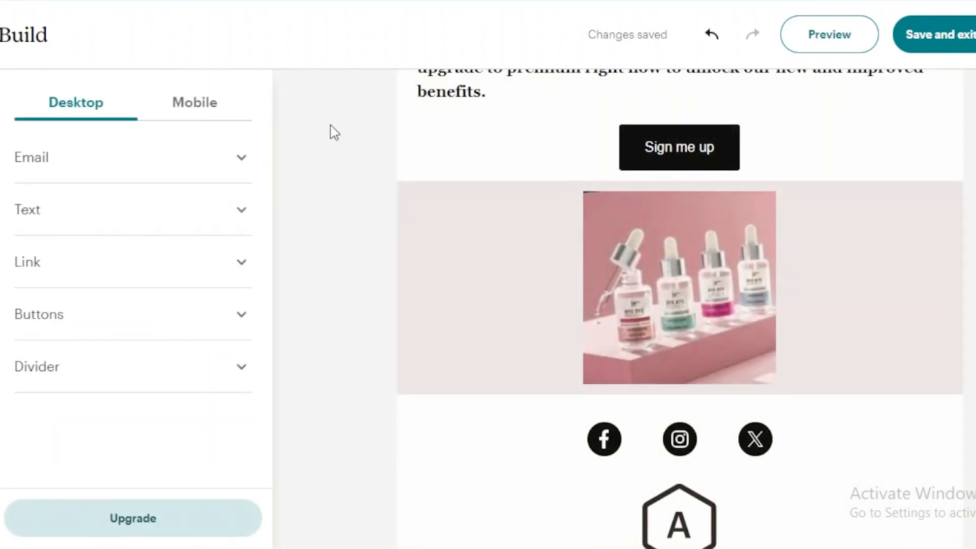
{"action": "left_click", "coordinate": [244, 160]}
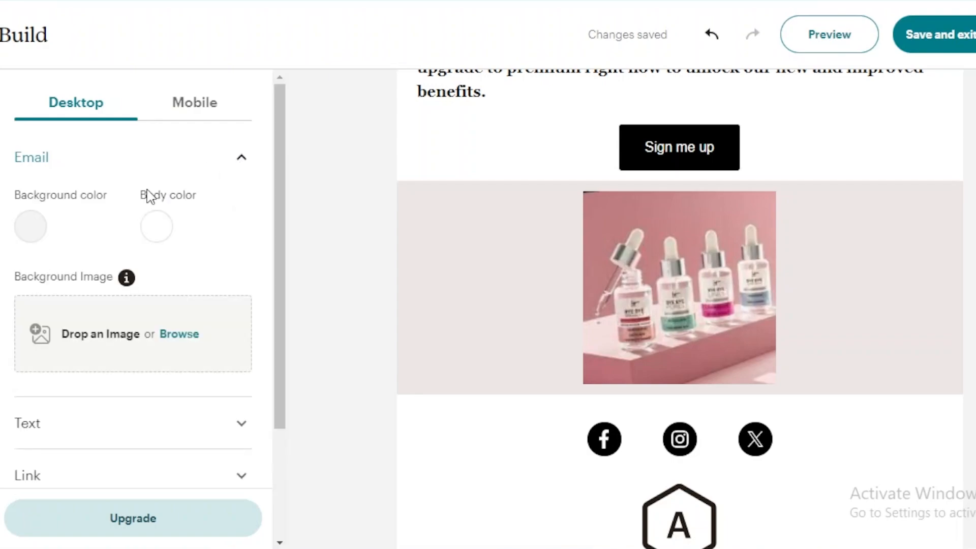
{"action": "left_click", "coordinate": [211, 105]}
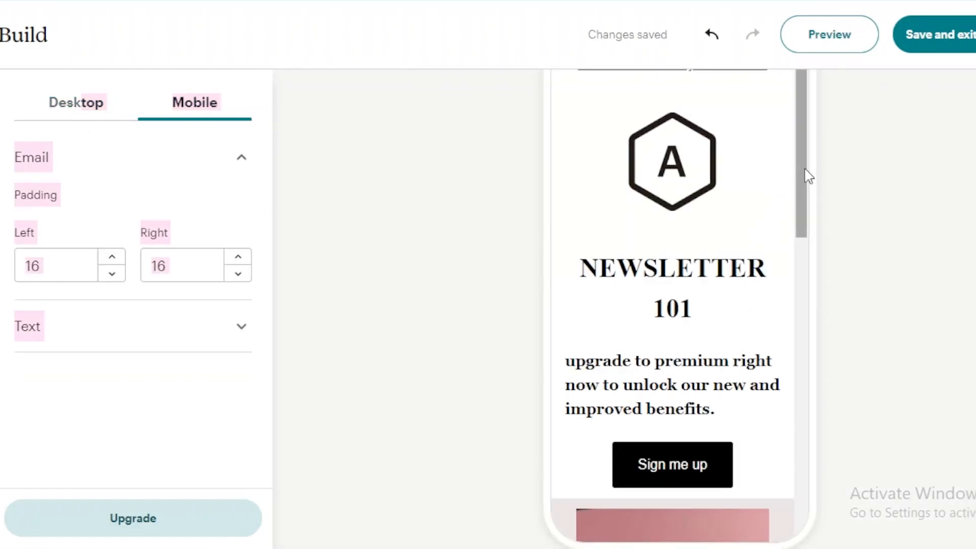
{"action": "scroll", "coordinate": [809, 176], "scroll_direction": "down", "scroll_amount": 10}
{"action": "left_click", "coordinate": [93, 103]}
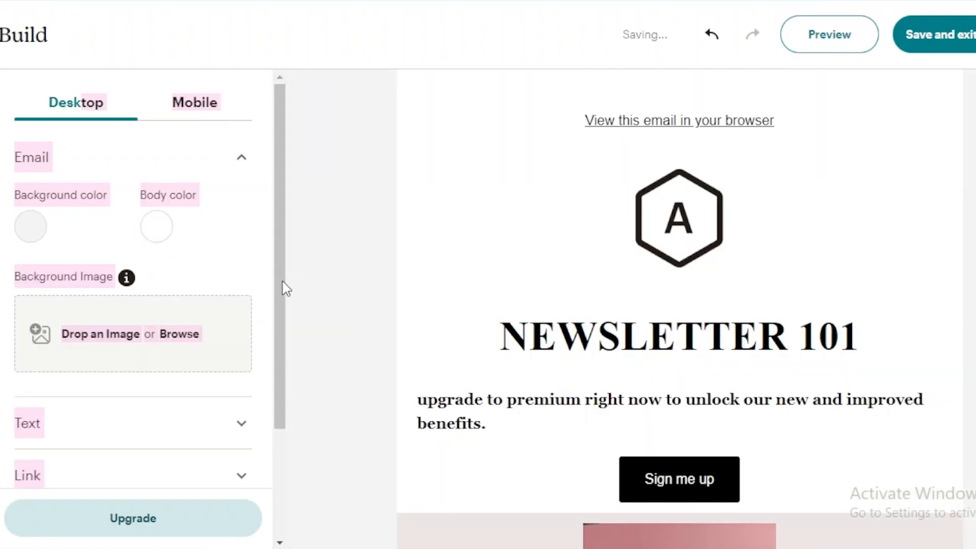
Expand the desktop Text, Link and Buttons style sections and examine their options
{"action": "left_click_drag", "start_coordinate": [283, 288], "coordinate": [276, 397]}
{"action": "left_click", "coordinate": [240, 273]}
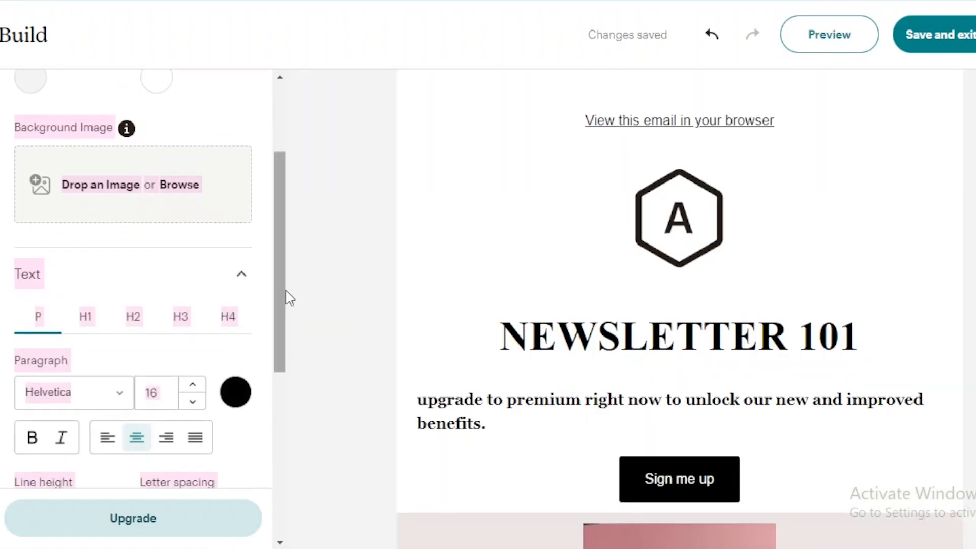
{"action": "left_click_drag", "start_coordinate": [284, 290], "coordinate": [283, 366]}
{"action": "left_click_drag", "start_coordinate": [285, 287], "coordinate": [268, 390]}
{"action": "left_click", "coordinate": [242, 329]}
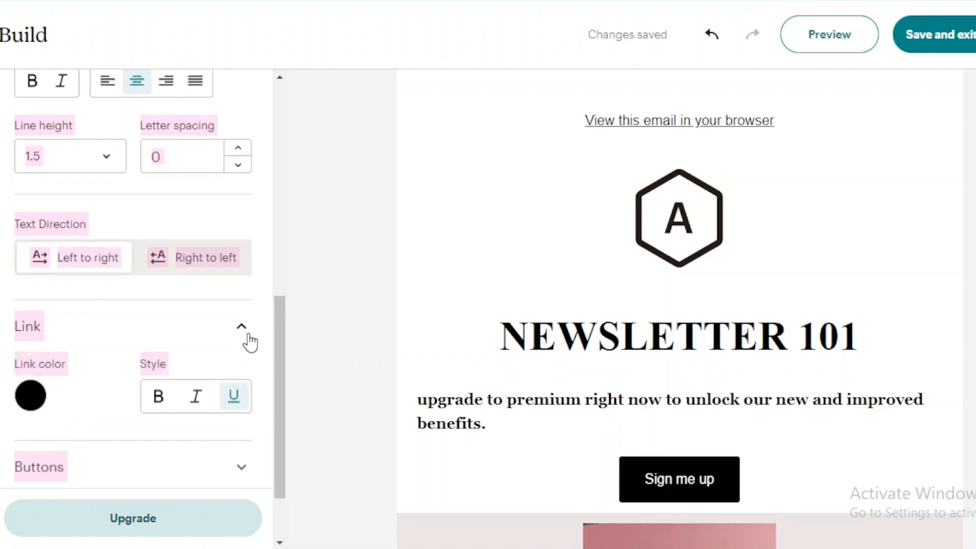
{"action": "left_click_drag", "start_coordinate": [282, 350], "coordinate": [277, 451]}
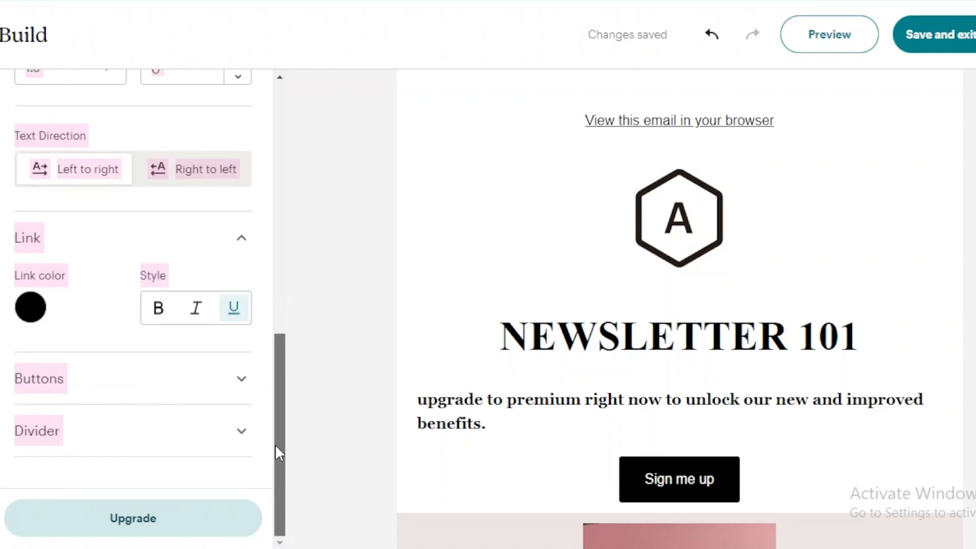
{"action": "left_click", "coordinate": [237, 394]}
{"action": "left_click_drag", "start_coordinate": [277, 370], "coordinate": [283, 447]}
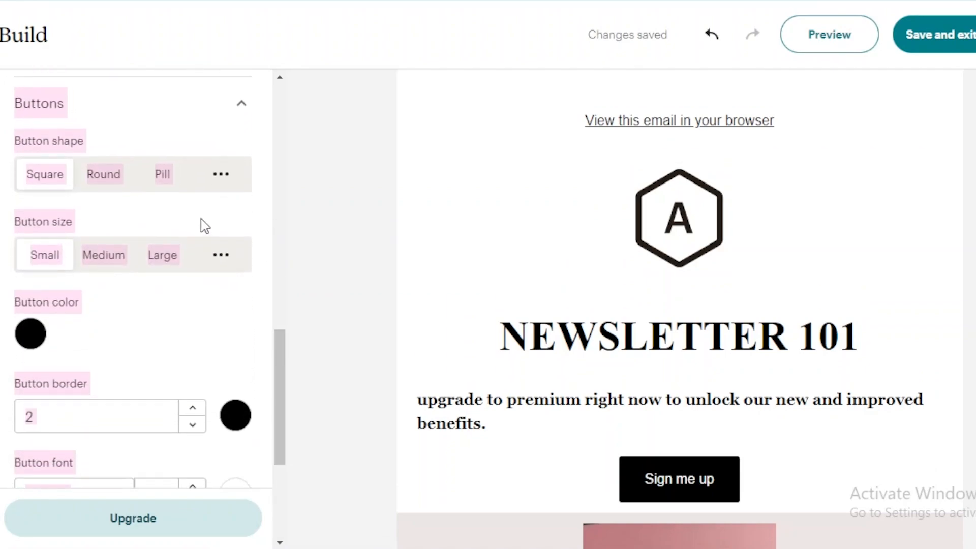
Select the Sign me up button, try the Round shape and set its shape to Pill
{"action": "left_click", "coordinate": [638, 493]}
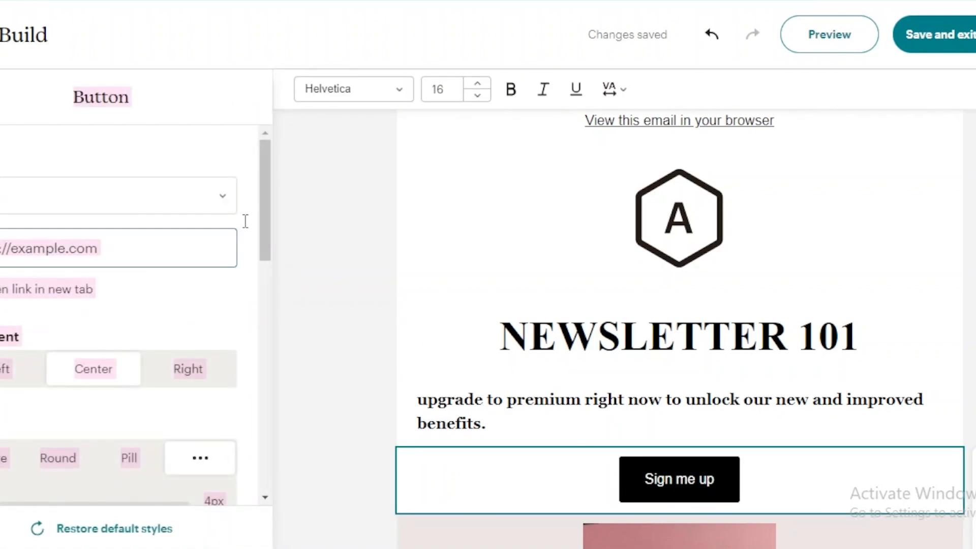
{"action": "scroll", "coordinate": [43, 217], "scroll_direction": "down", "scroll_amount": 5}
{"action": "left_click", "coordinate": [35, 213]}
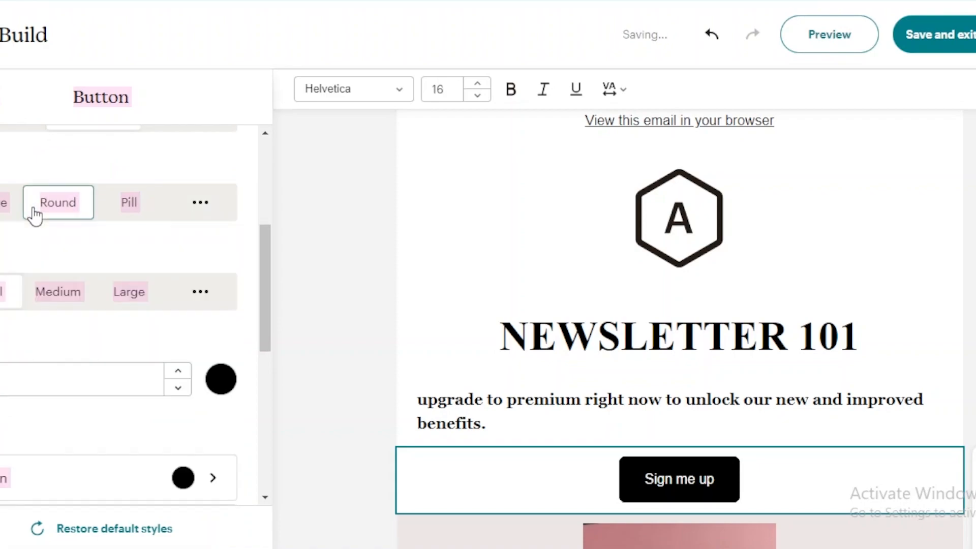
{"action": "left_click", "coordinate": [142, 214]}
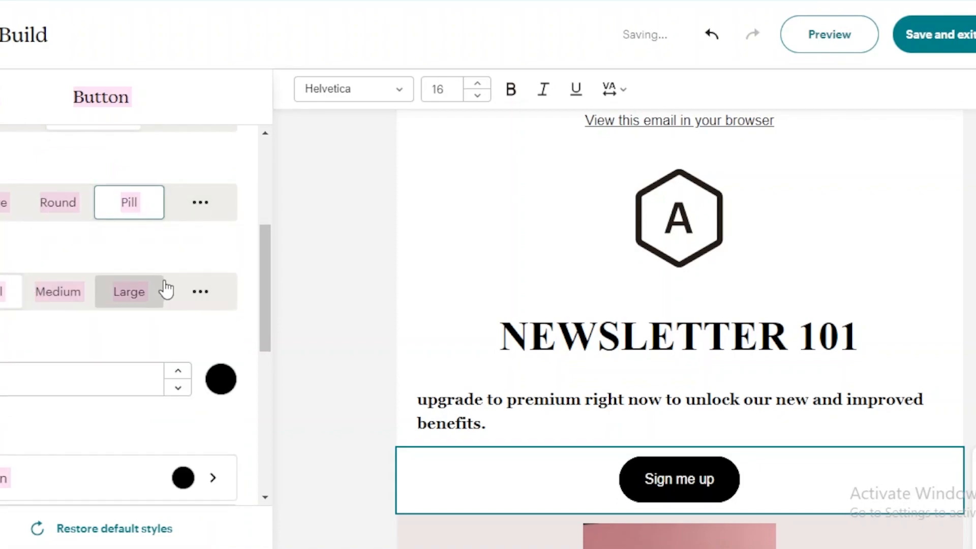
Thicken the Sign me up button's border by five increments and finish its settings
{"action": "left_click", "coordinate": [179, 371]}
{"action": "left_click", "coordinate": [179, 371]}
{"action": "left_click", "coordinate": [179, 372]}
{"action": "left_click", "coordinate": [179, 372]}
{"action": "left_click", "coordinate": [179, 371]}
{"action": "left_click_drag", "start_coordinate": [268, 303], "coordinate": [365, 231]}
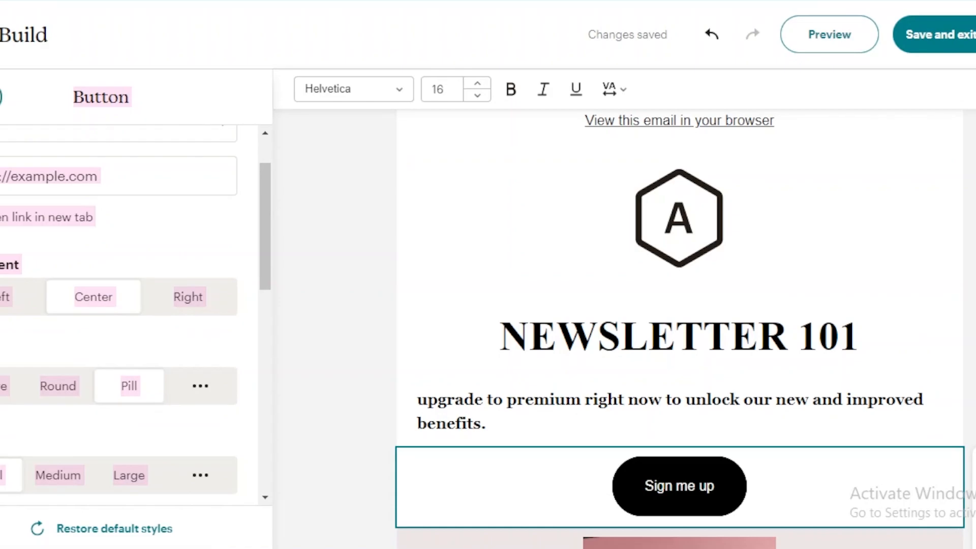
{"action": "mouse_move", "coordinate": [282, 191]}
{"action": "left_mouse_down"}
{"action": "mouse_move", "coordinate": [289, 248]}
{"action": "mouse_move", "coordinate": [283, 189]}
{"action": "left_mouse_up"}
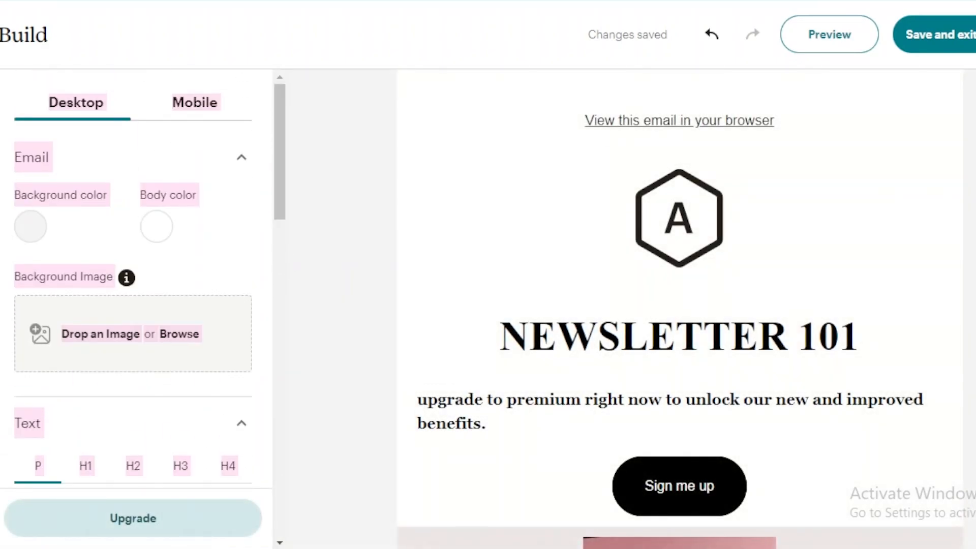
Open the Optimize tips, check the link and merge tag errors, and look over the newsletter
{"action": "left_click", "coordinate": [1, 188]}
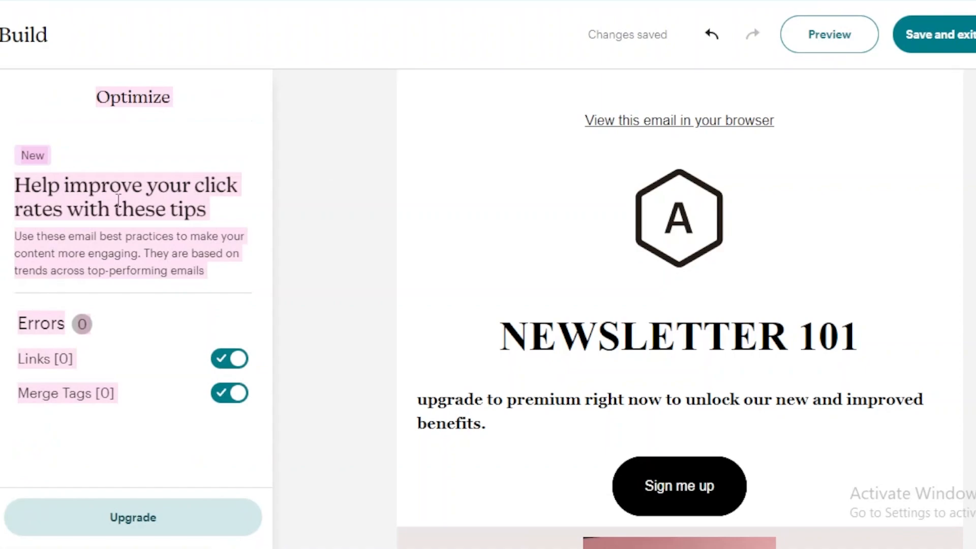
{"action": "left_click_drag", "start_coordinate": [204, 271], "coordinate": [74, 209]}
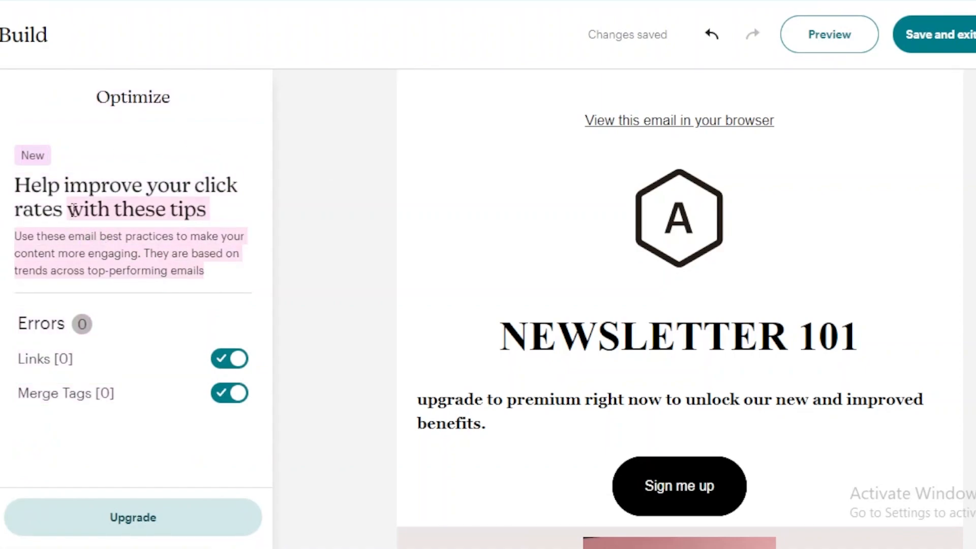
{"action": "left_click", "coordinate": [192, 321]}
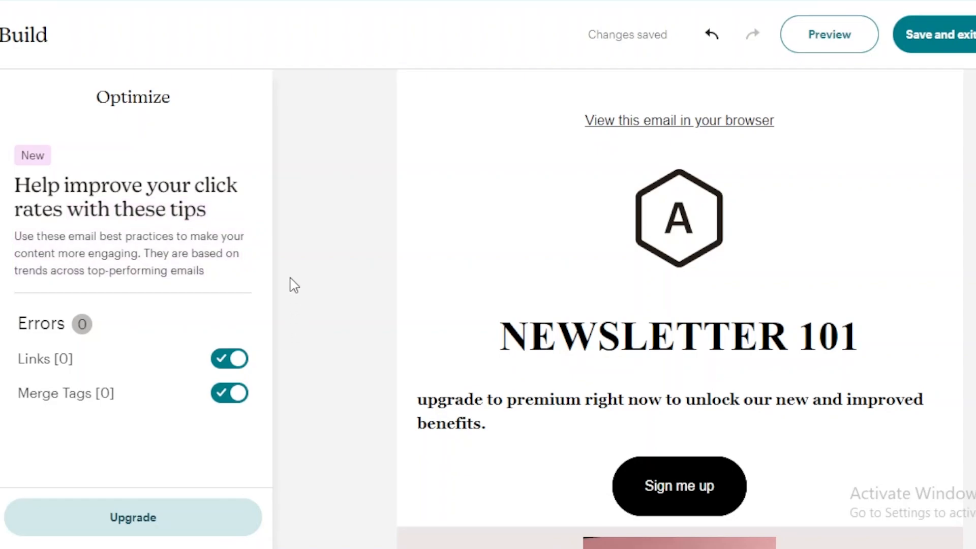
{"action": "scroll", "coordinate": [679, 153], "scroll_direction": "down", "scroll_amount": 5}
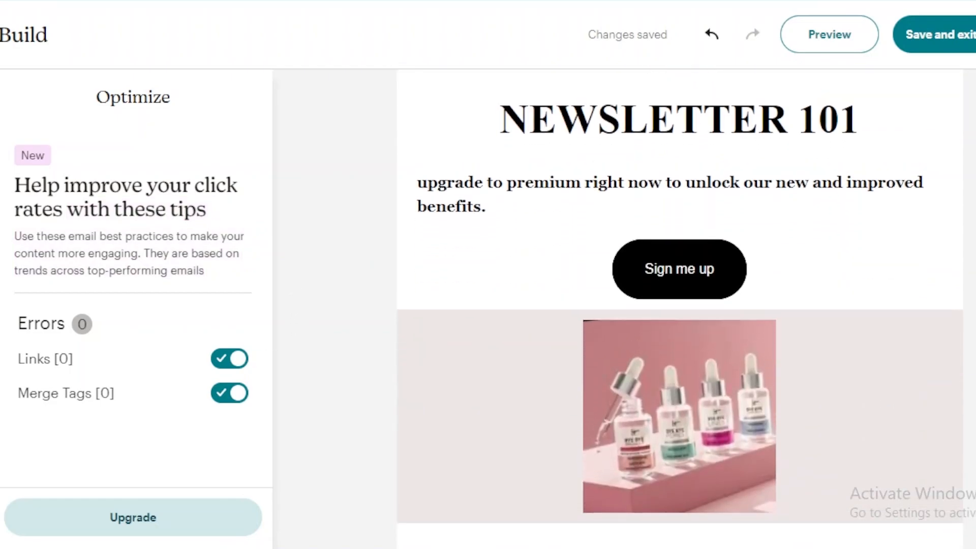
{"action": "scroll", "coordinate": [500, 254], "scroll_direction": "up", "scroll_amount": 5}
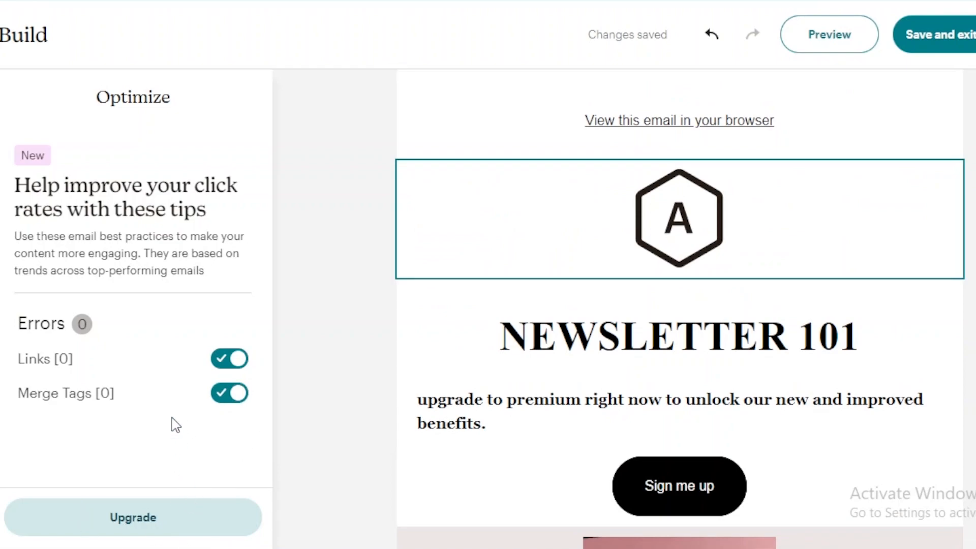
Preview the newsletter in desktop and mobile layouts, and return to the editor
{"action": "left_click", "coordinate": [825, 44]}
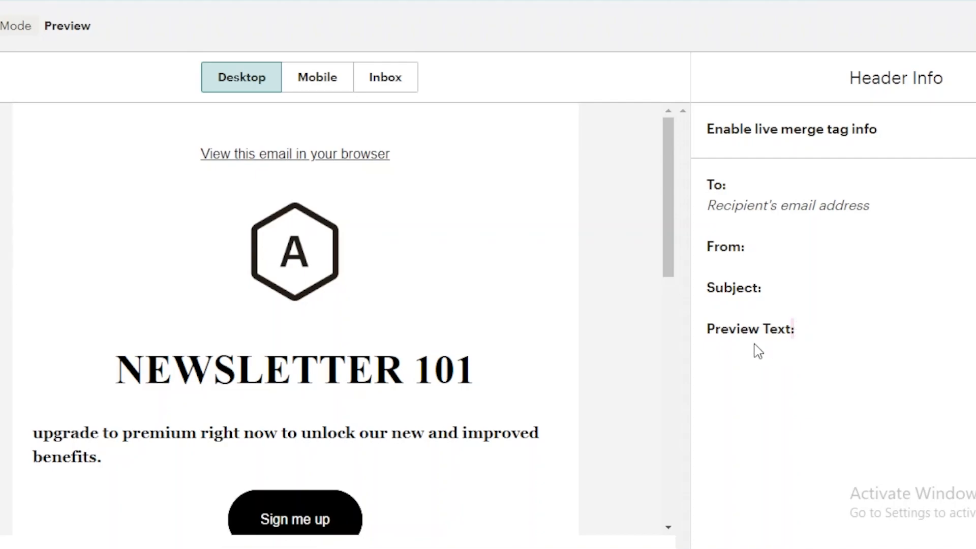
{"action": "left_click", "coordinate": [322, 79]}
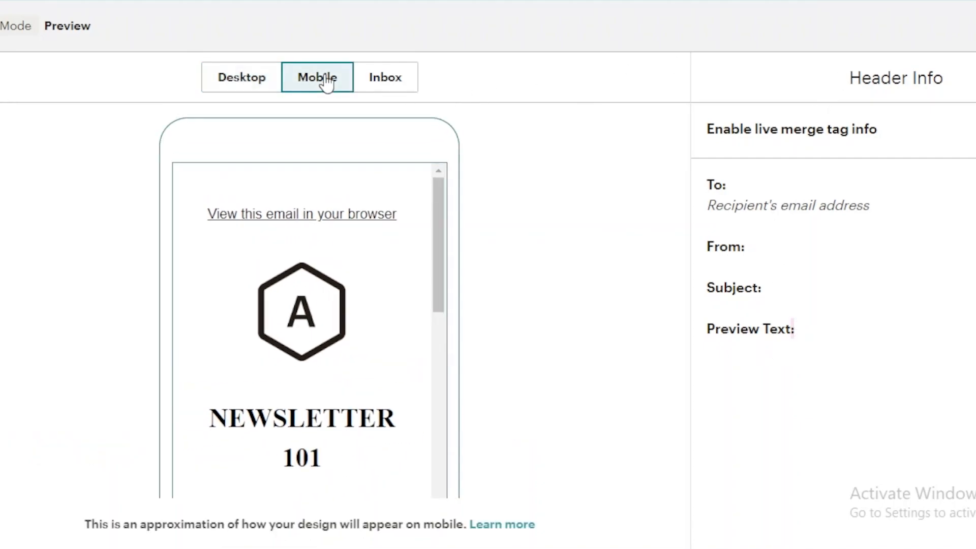
{"action": "left_click", "coordinate": [250, 83]}
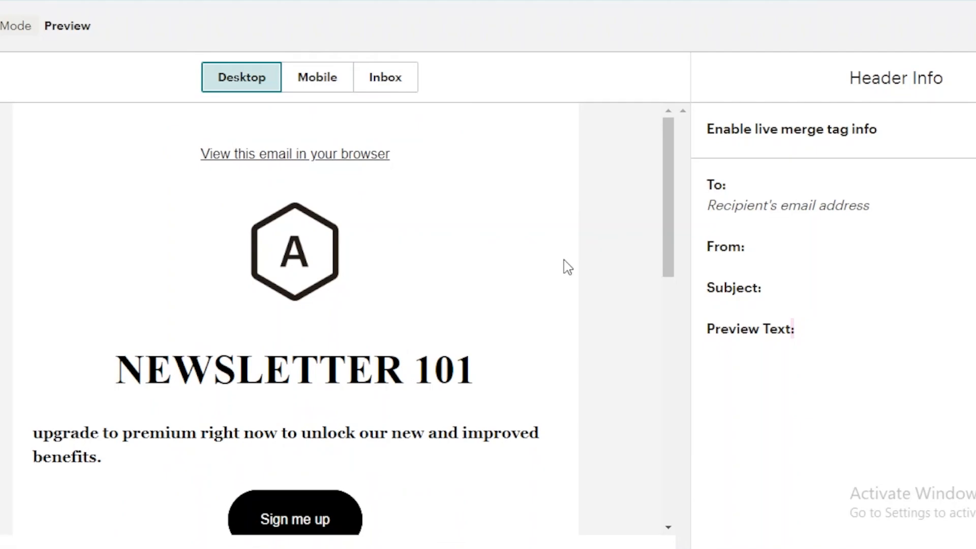
{"action": "left_click", "coordinate": [975, 27]}
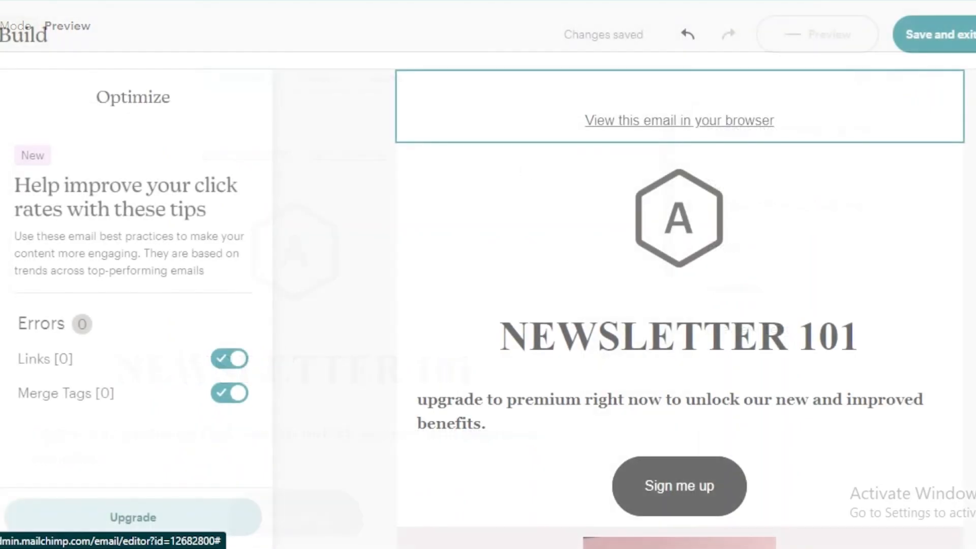
Save and exit the newsletter design, and review the campaign's recipient, sender, subject, send time and content sections
{"action": "left_click", "coordinate": [955, 37]}
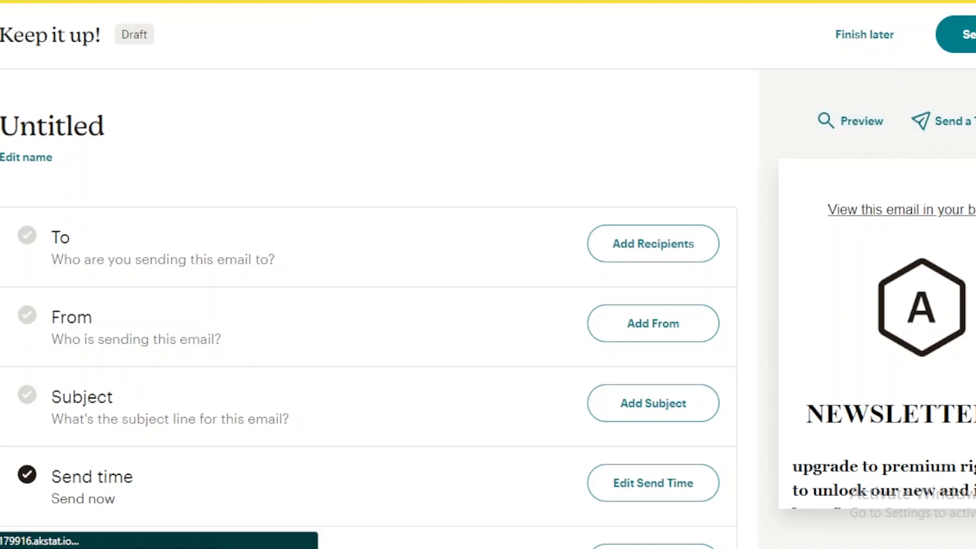
{"action": "scroll", "coordinate": [368, 305], "scroll_direction": "down", "scroll_amount": 4}
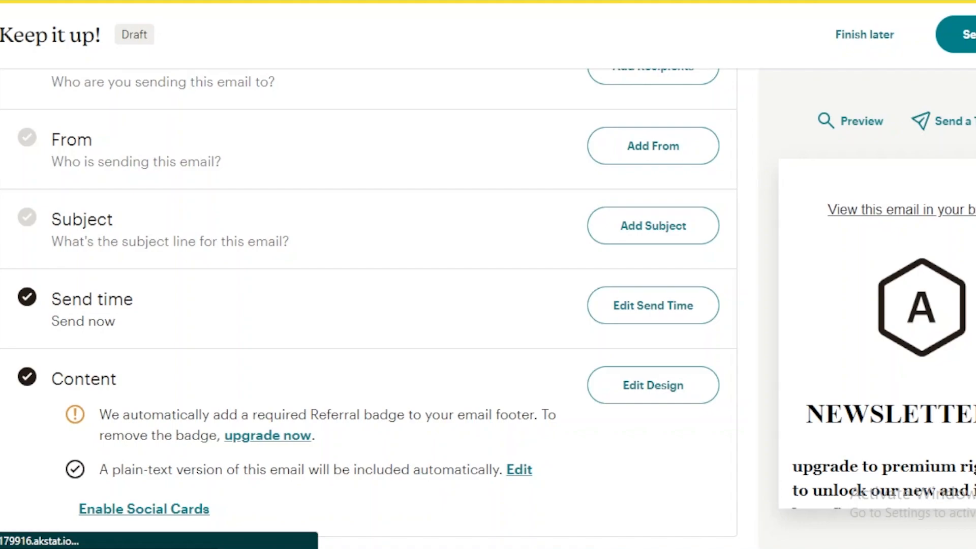
{"action": "scroll", "coordinate": [369, 305], "scroll_direction": "down", "scroll_amount": 1}
{"action": "scroll", "coordinate": [369, 305], "scroll_direction": "up", "scroll_amount": 5}
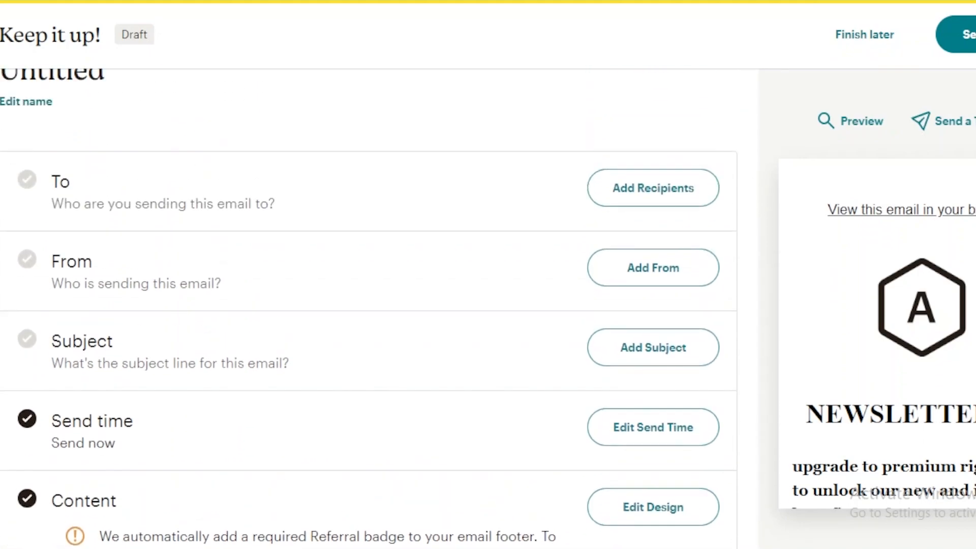
Start a test email of the newsletter and select the account user as its recipient
{"action": "left_click", "coordinate": [930, 127]}
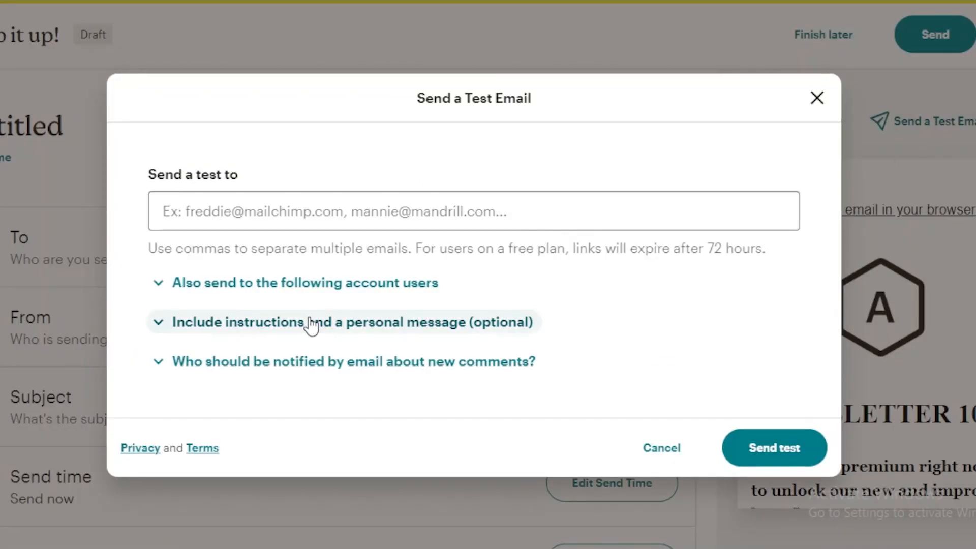
{"action": "left_click", "coordinate": [370, 215]}
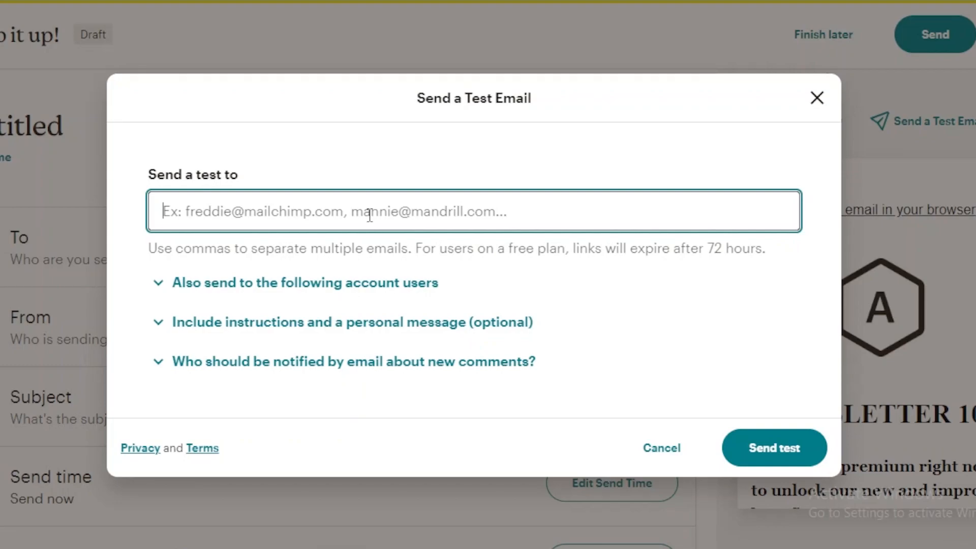
{"action": "left_click", "coordinate": [203, 283]}
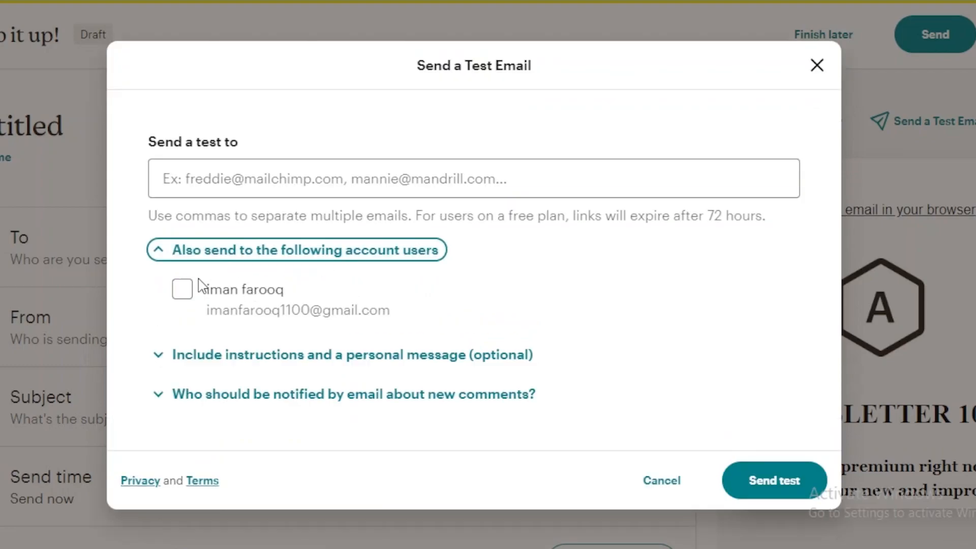
{"action": "left_click", "coordinate": [182, 289]}
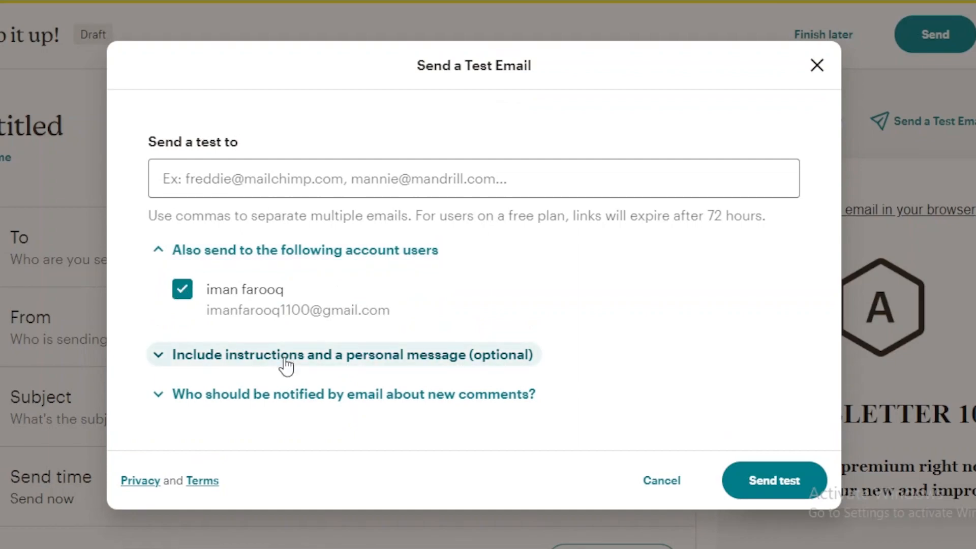
Expand the test email's personal message and comment notification options and review them
{"action": "left_click", "coordinate": [244, 358]}
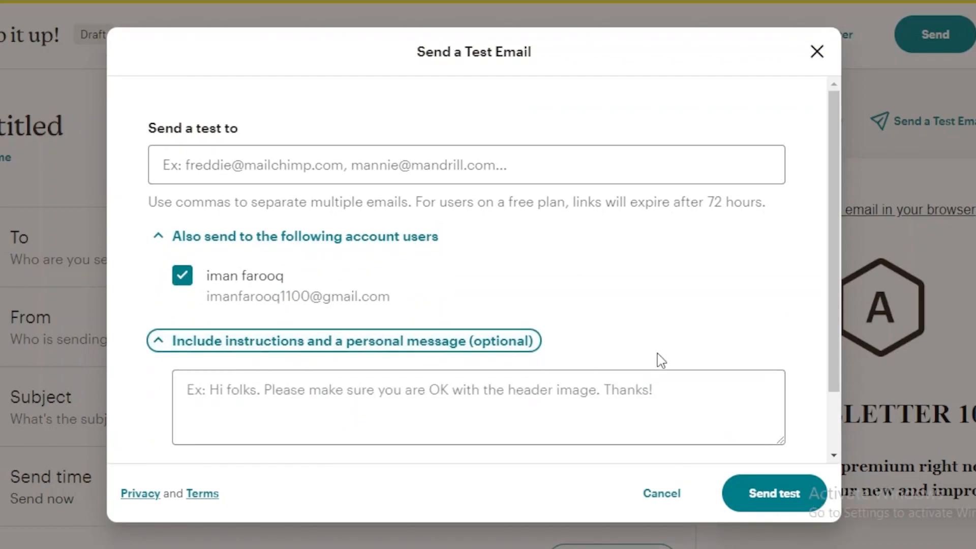
{"action": "left_click_drag", "start_coordinate": [836, 287], "coordinate": [835, 376]}
{"action": "left_click", "coordinate": [330, 309]}
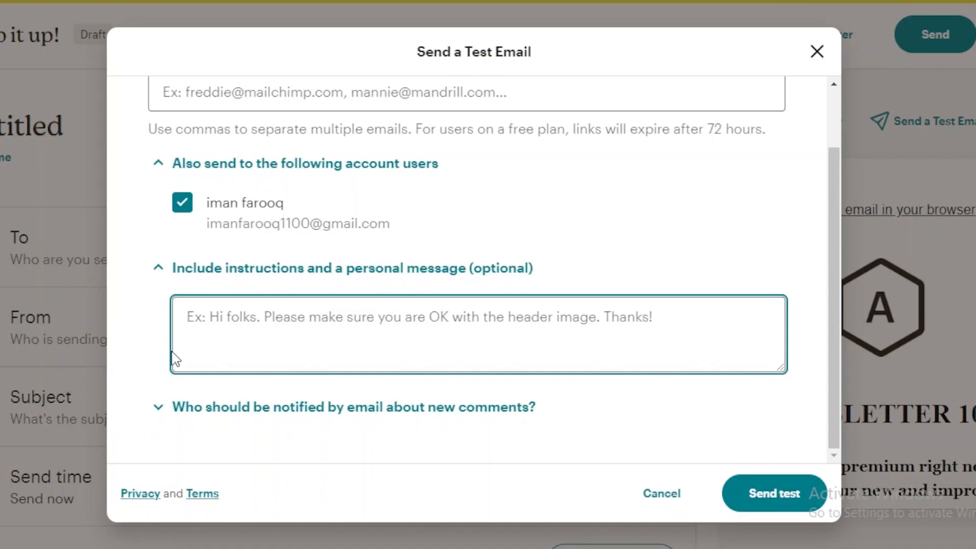
{"action": "left_click", "coordinate": [328, 412]}
{"action": "left_click_drag", "start_coordinate": [834, 305], "coordinate": [835, 386]}
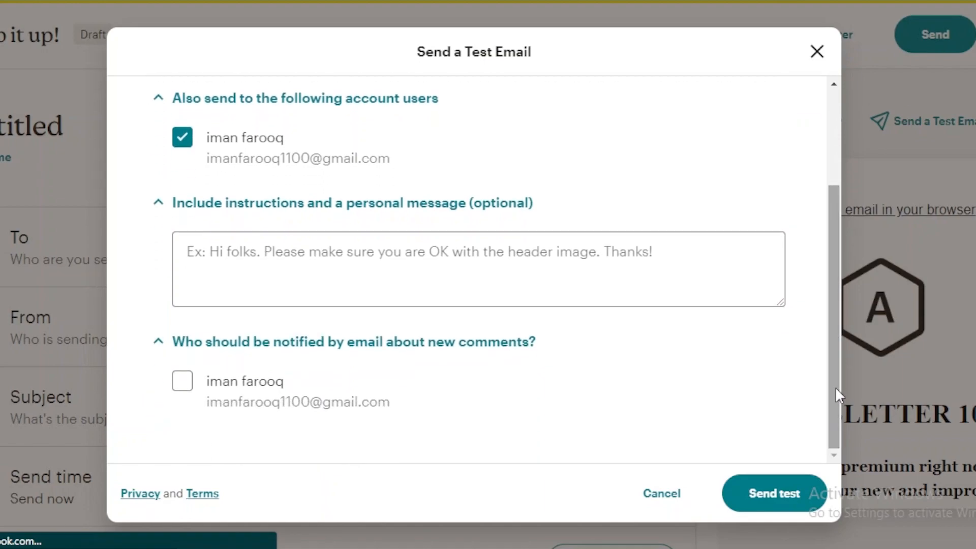
Try to send the test email to the selected account user, and close the Send a Test Email dialog
{"action": "left_click", "coordinate": [776, 503]}
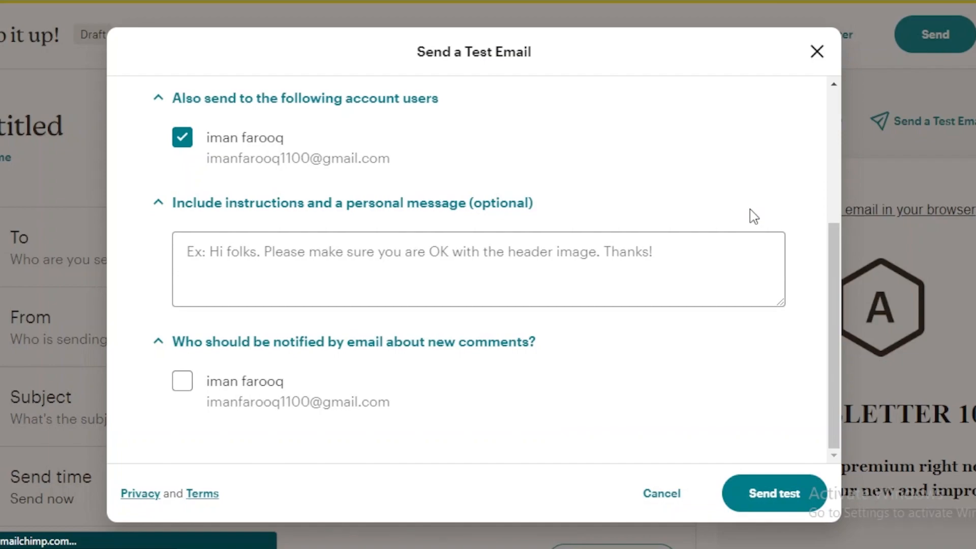
{"action": "left_click", "coordinate": [778, 502]}
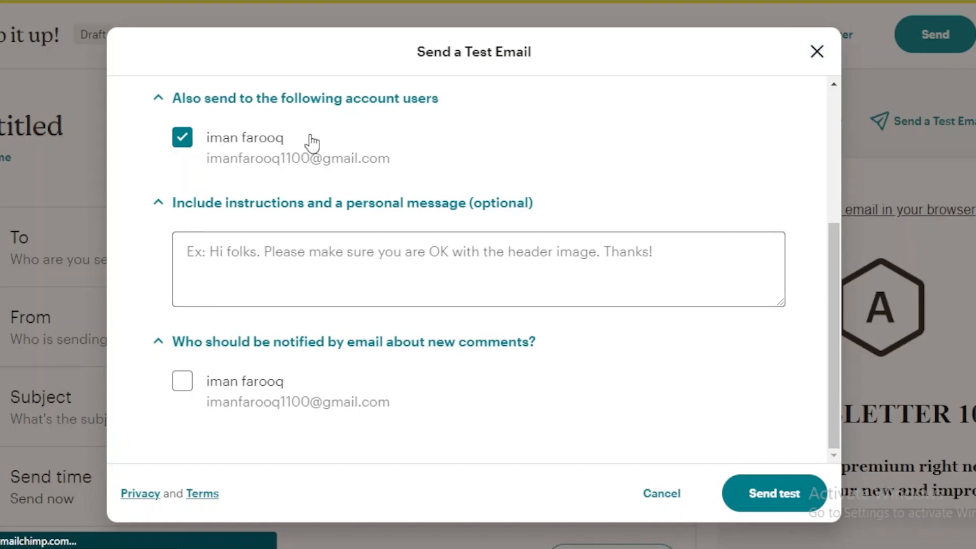
{"action": "left_click", "coordinate": [817, 51]}
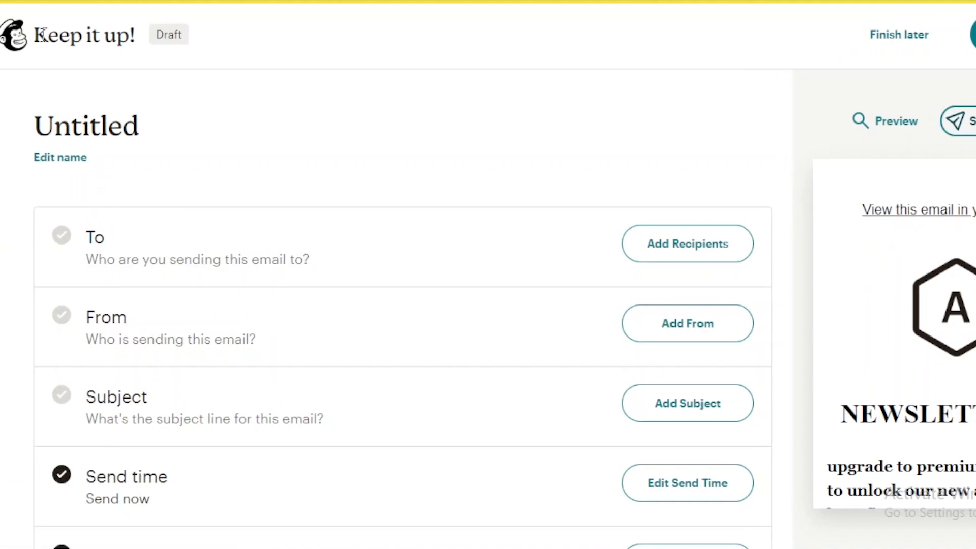
Leave the draft campaign and open the Reports page of the Analytics section
{"action": "left_click", "coordinate": [16, 35]}
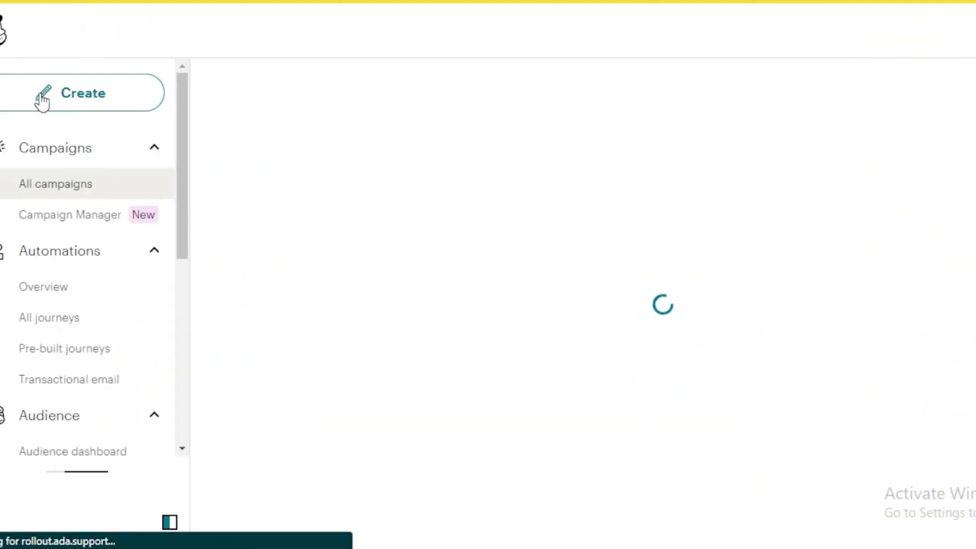
{"action": "scroll", "coordinate": [183, 261], "scroll_direction": "down", "scroll_amount": 3}
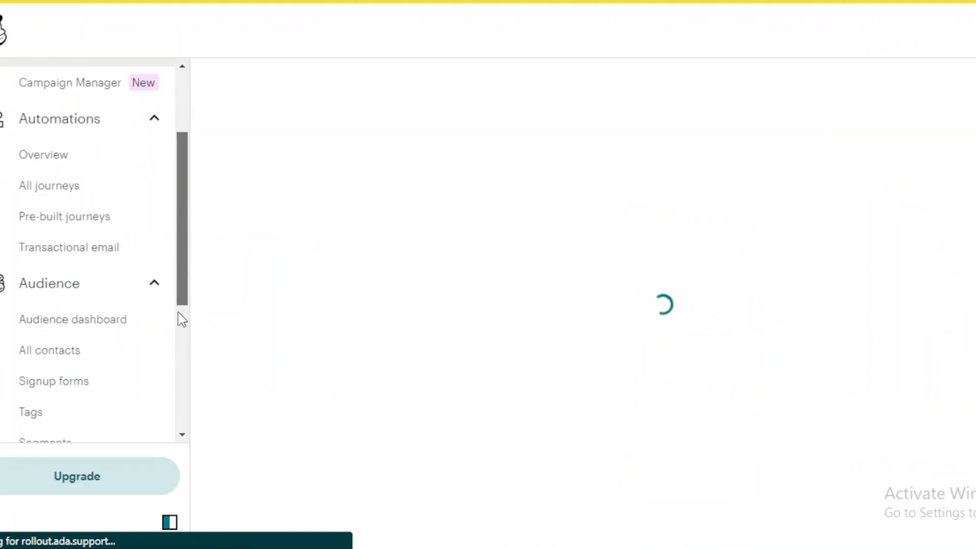
{"action": "scroll", "coordinate": [178, 335], "scroll_direction": "down", "scroll_amount": 3}
{"action": "scroll", "coordinate": [177, 389], "scroll_direction": "down", "scroll_amount": 3}
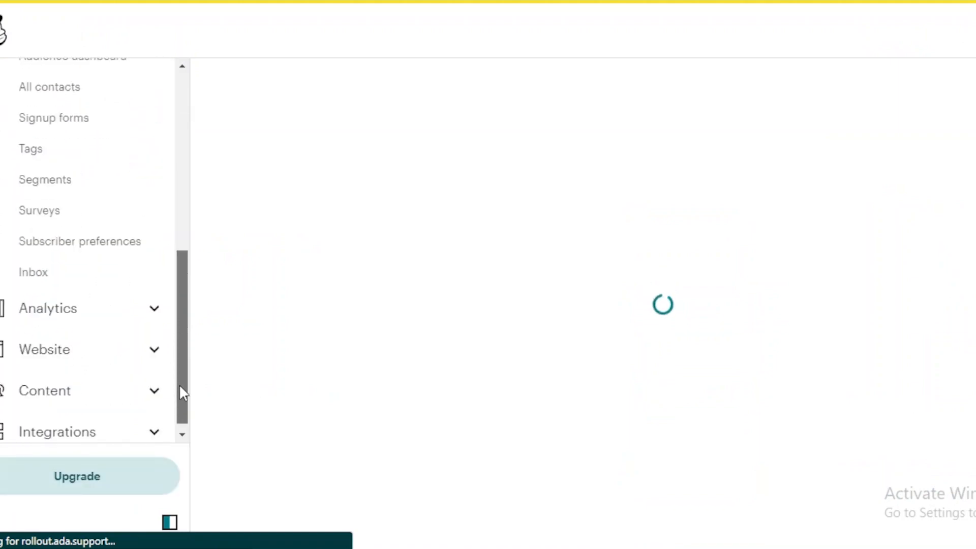
{"action": "left_click", "coordinate": [160, 315]}
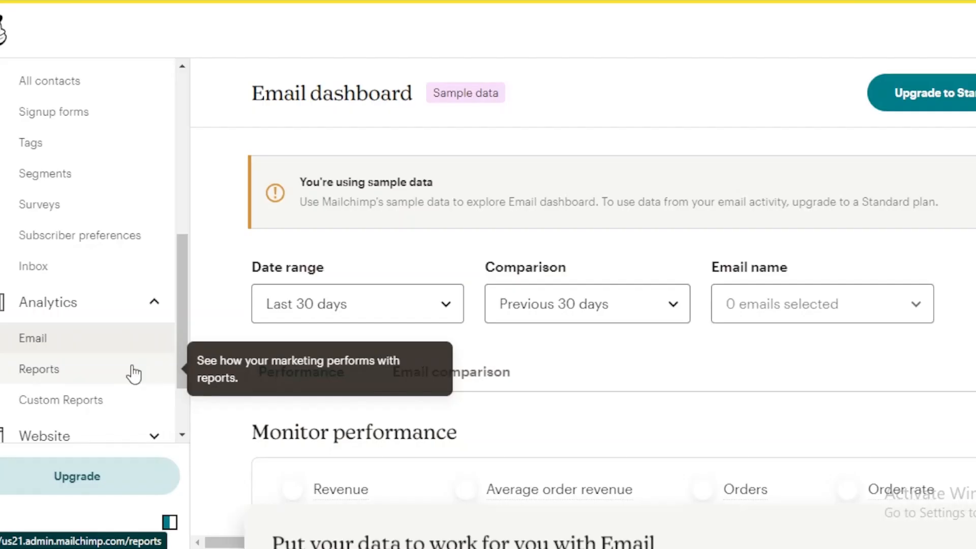
{"action": "left_click", "coordinate": [134, 374]}
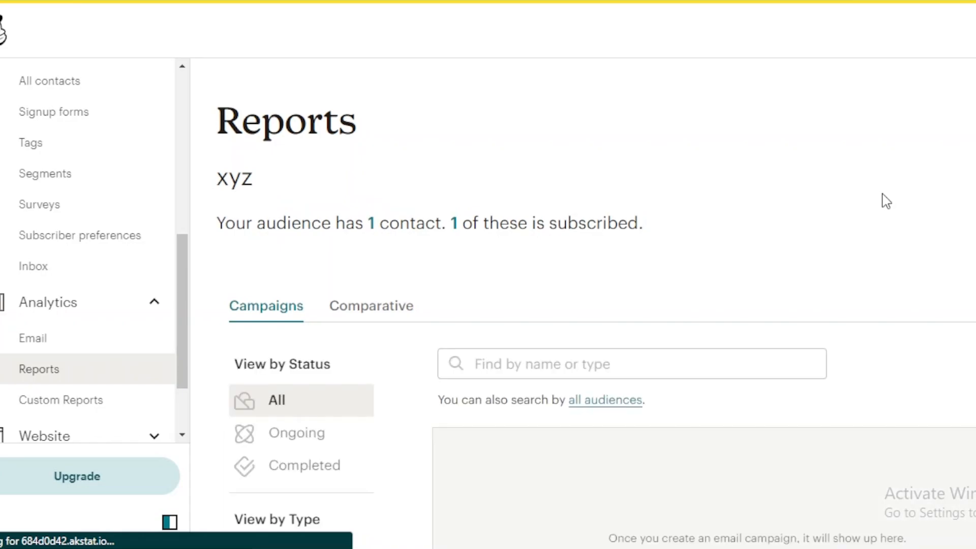
Look over the Reports page, including the audience summary, the campaign search and the status and type filters
{"action": "scroll", "coordinate": [596, 304], "scroll_direction": "down", "scroll_amount": 4}
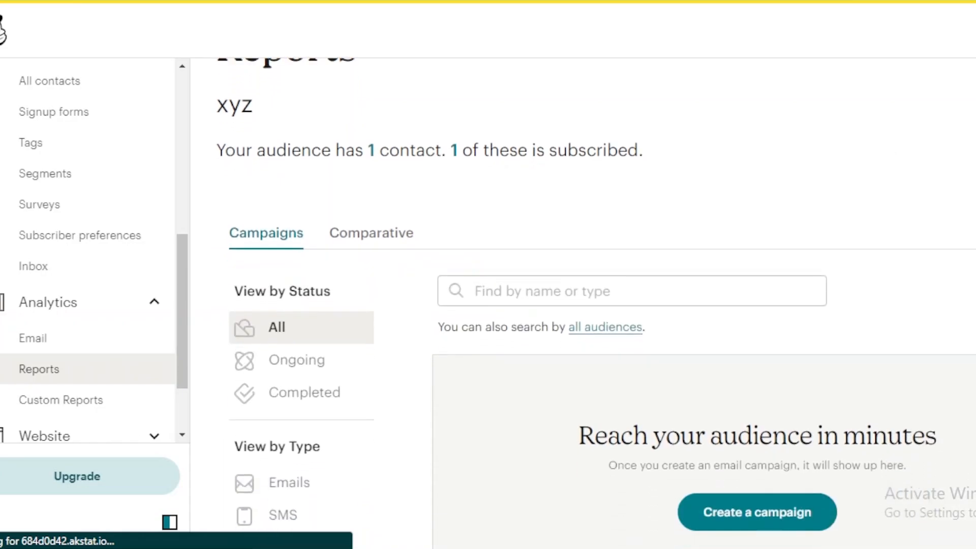
{"action": "scroll", "coordinate": [596, 303], "scroll_direction": "down", "scroll_amount": 3}
{"action": "scroll", "coordinate": [596, 303], "scroll_direction": "up", "scroll_amount": 4}
{"action": "scroll", "coordinate": [597, 300], "scroll_direction": "down", "scroll_amount": 2}
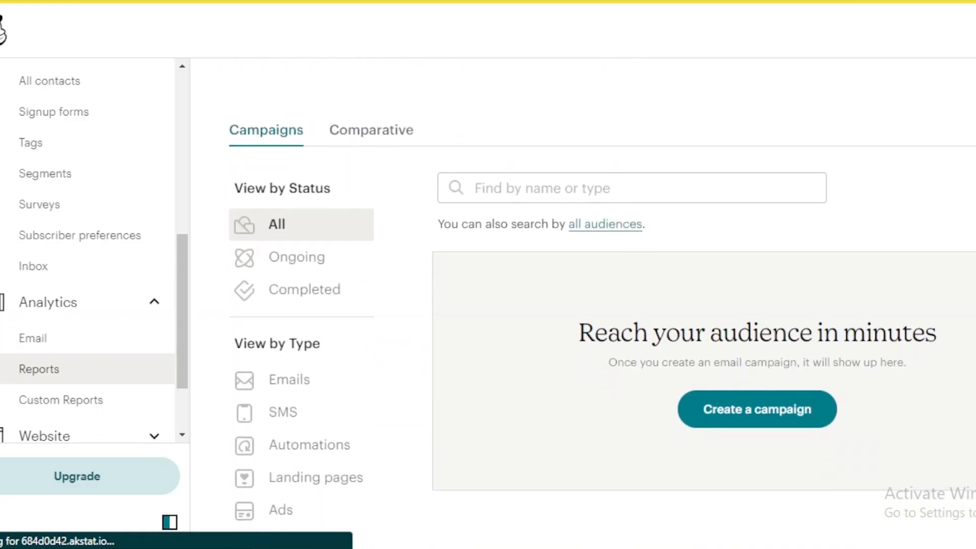
{"action": "scroll", "coordinate": [596, 300], "scroll_direction": "down", "scroll_amount": 4}
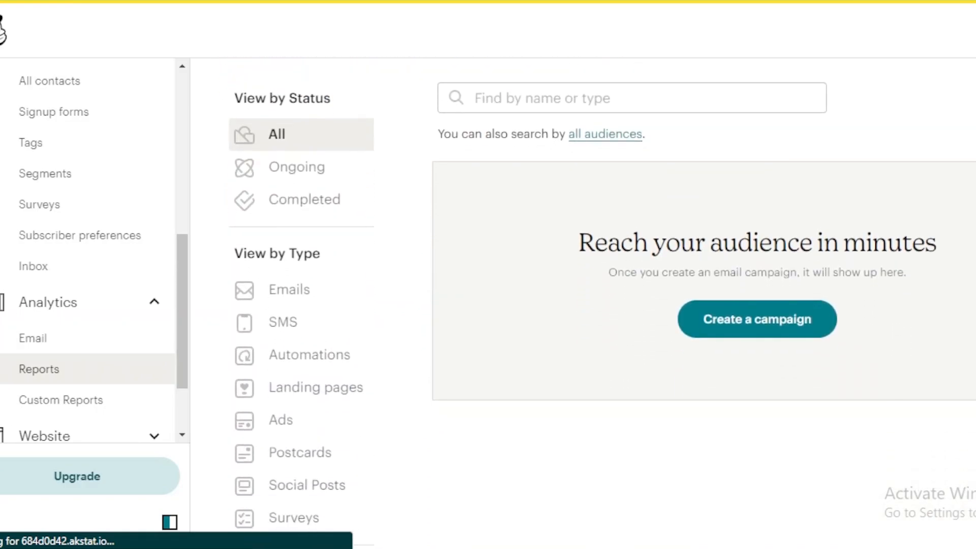
{"action": "scroll", "coordinate": [596, 301], "scroll_direction": "up", "scroll_amount": 2}
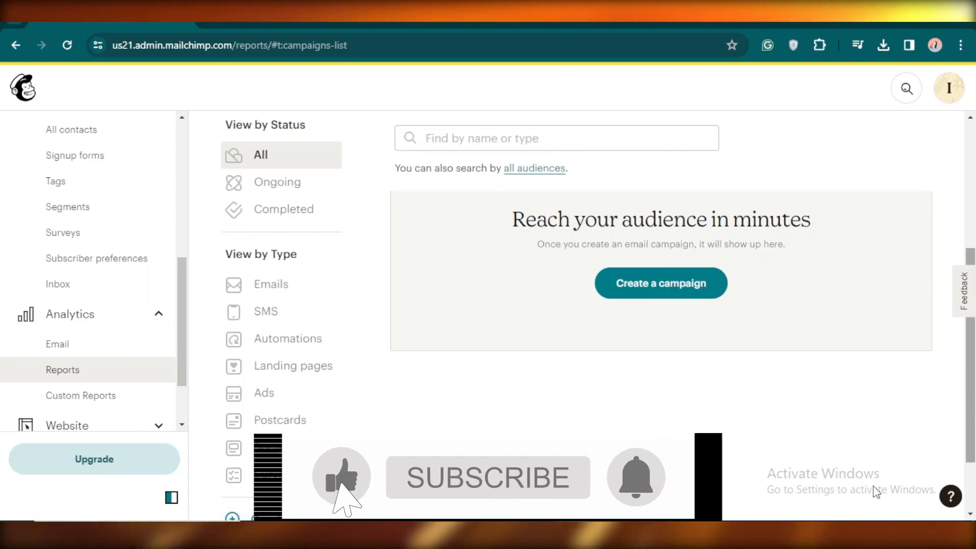
{"action": "scroll", "coordinate": [887, 480], "scroll_direction": "up", "scroll_amount": 1}
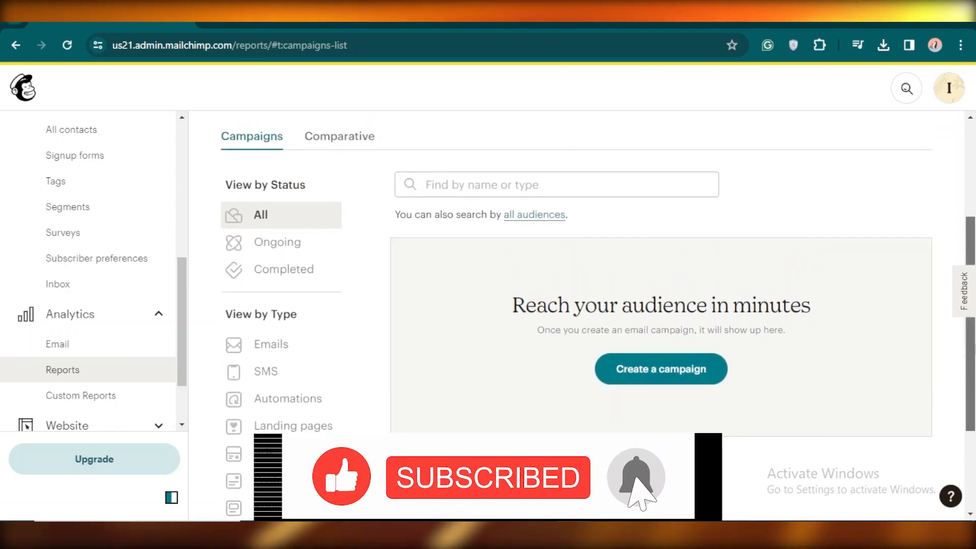
{"action": "scroll", "coordinate": [677, 344], "scroll_direction": "up", "scroll_amount": 3}
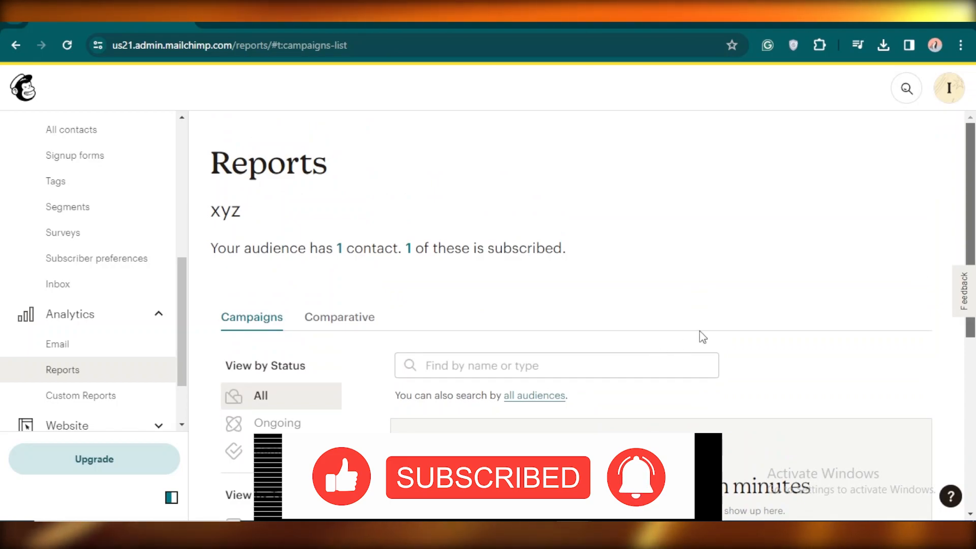